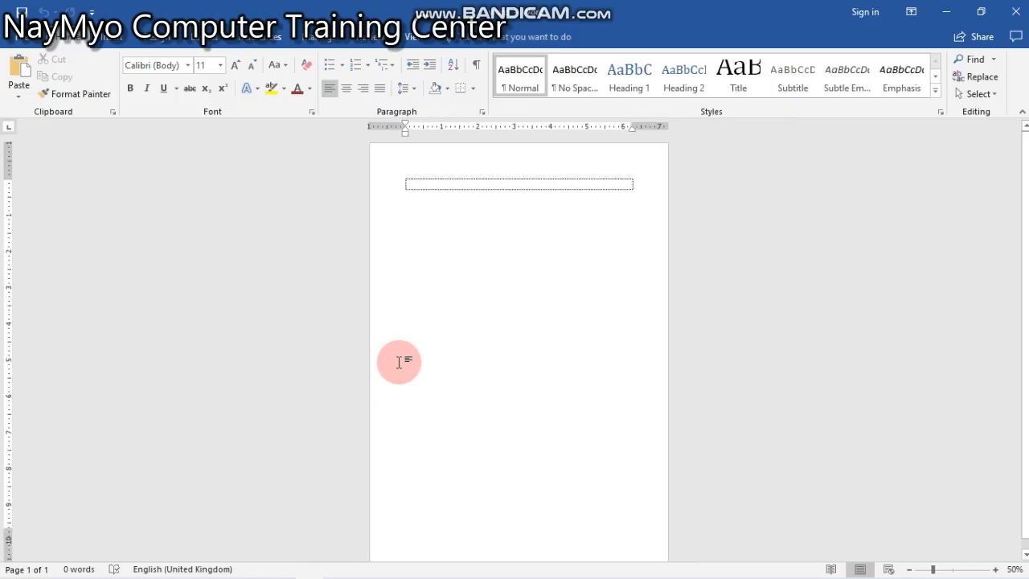
pyautogui.scroll(5, 399, 362)
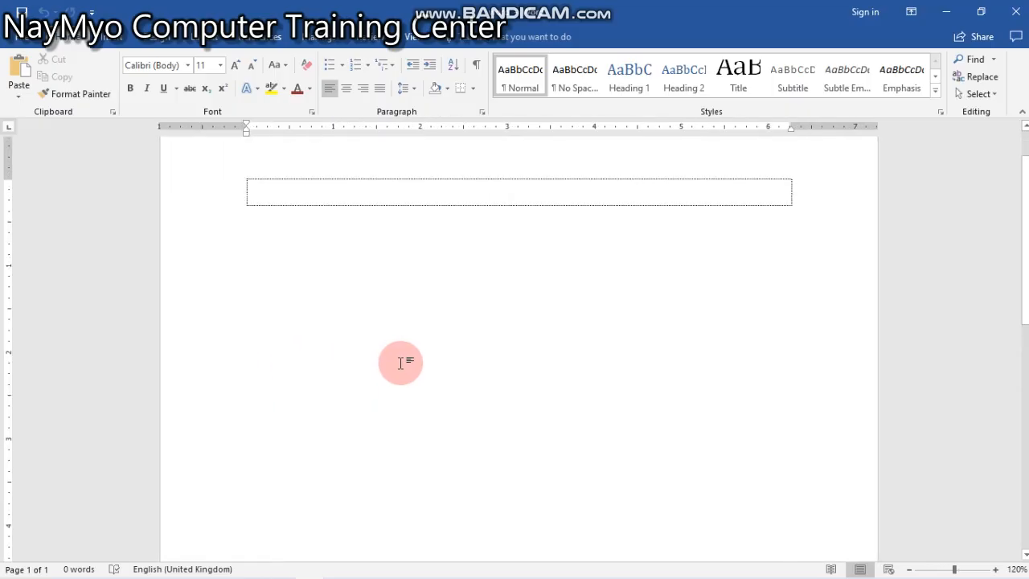
pyautogui.scroll(-1, 401, 362)
pyautogui.scroll(-6, 401, 362)
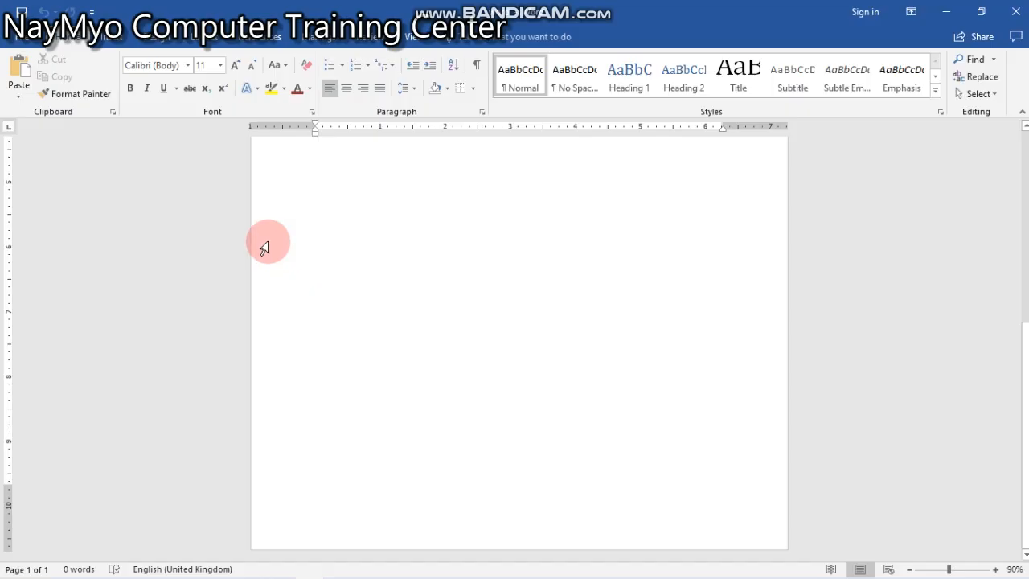
pyautogui.scroll(6, 241, 205)
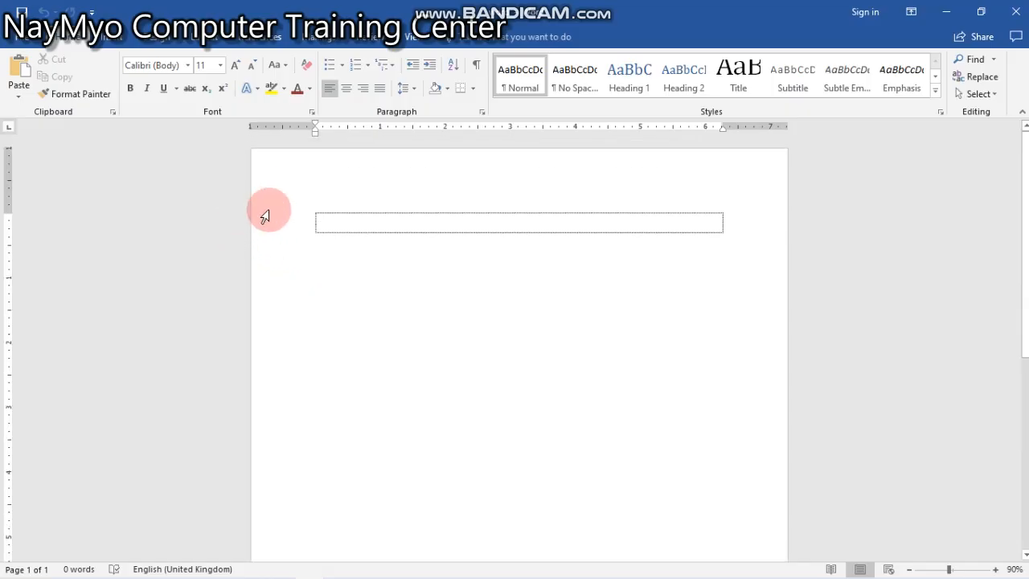
# Insert the Filigree built-in cover page.
pyautogui.click(115, 40)
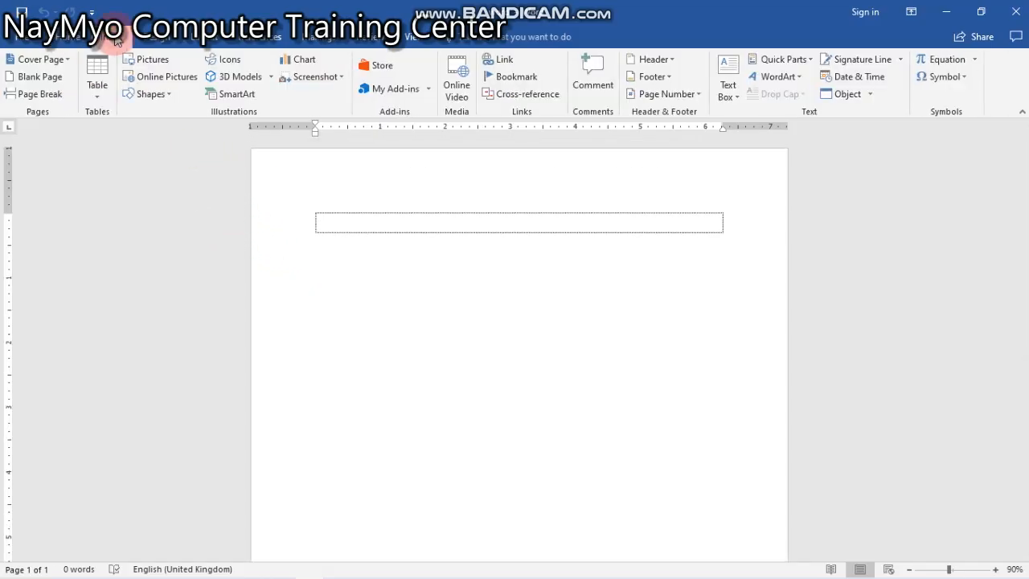
pyautogui.click(69, 64)
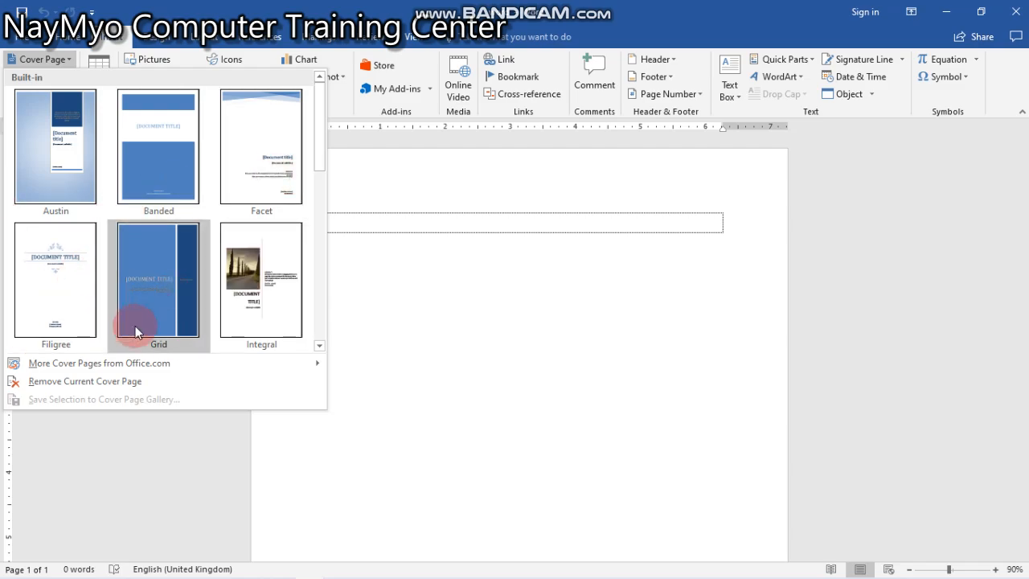
pyautogui.scroll(-5, 212, 251)
pyautogui.scroll(5, 210, 249)
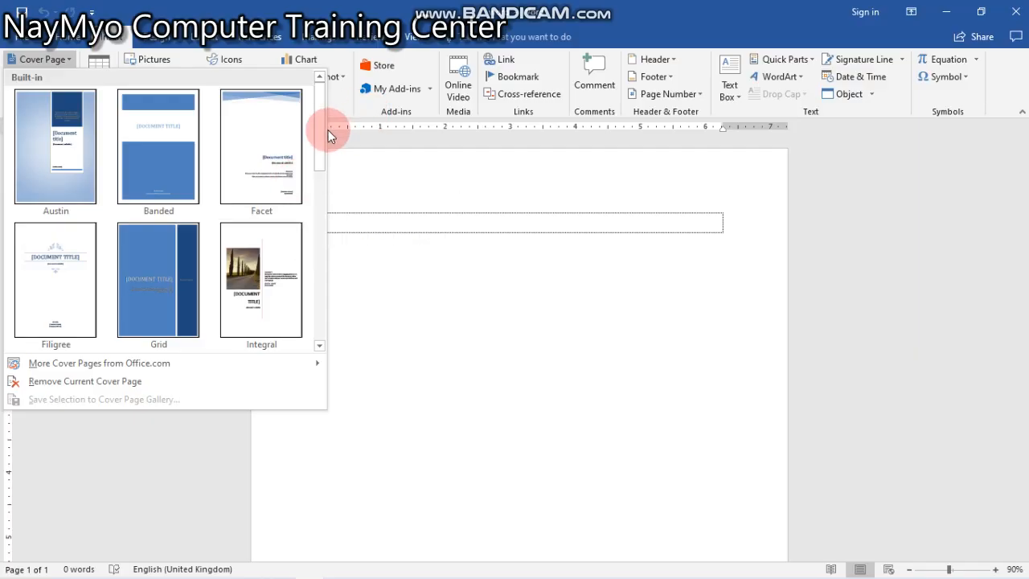
pyautogui.moveTo(319, 137)
pyautogui.mouseDown()
pyautogui.moveTo(307, 302)
pyautogui.moveTo(311, 126)
pyautogui.mouseUp()
pyautogui.click(37, 270)
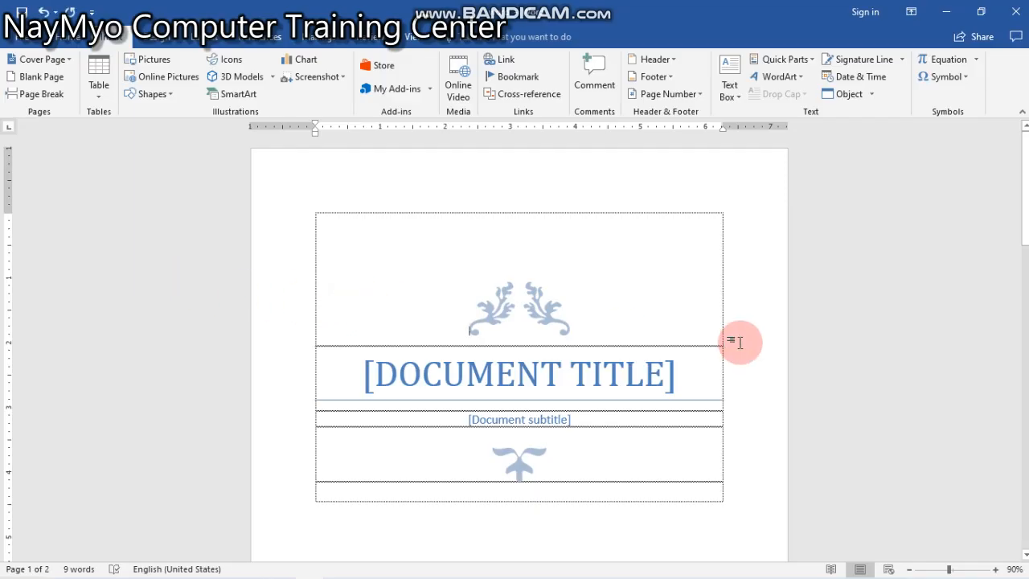
# Replace the cover page with the Banded built-in design.
pyautogui.scroll(-3, 737, 348)
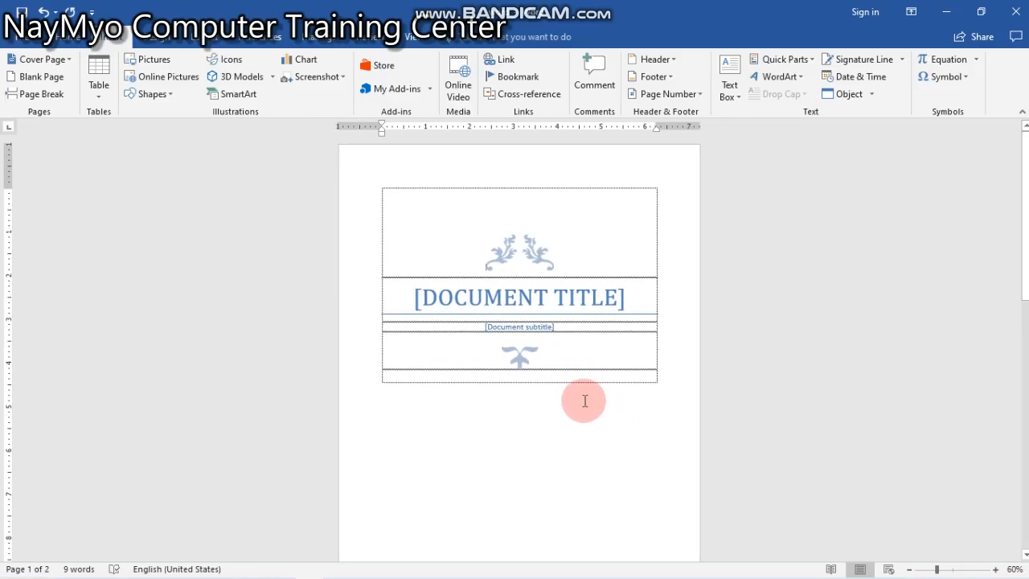
pyautogui.click(47, 58)
pyautogui.click(156, 166)
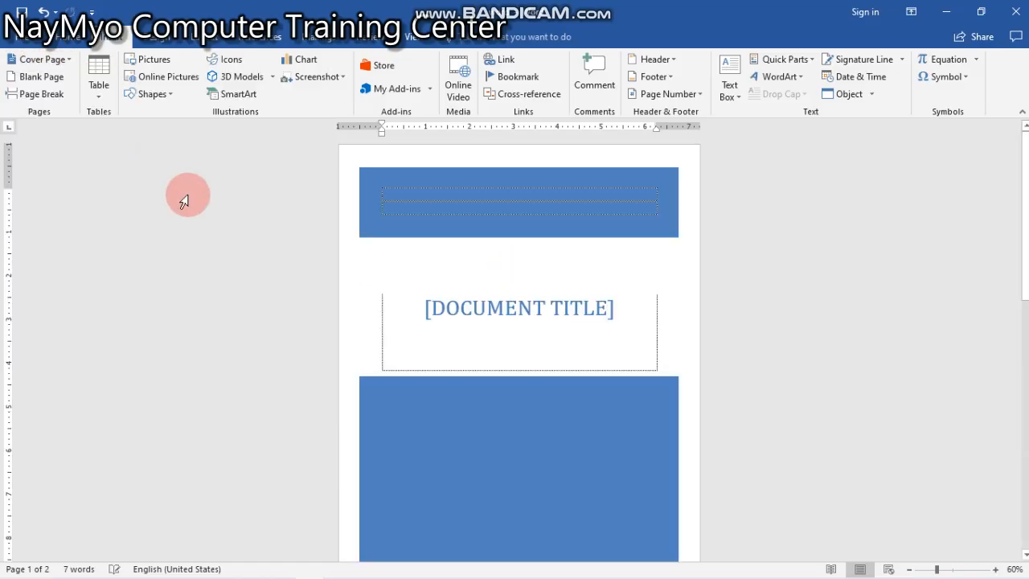
# Try typing sample text into the text box on the second page.
pyautogui.scroll(-5, 487, 366)
pyautogui.scroll(5, 493, 373)
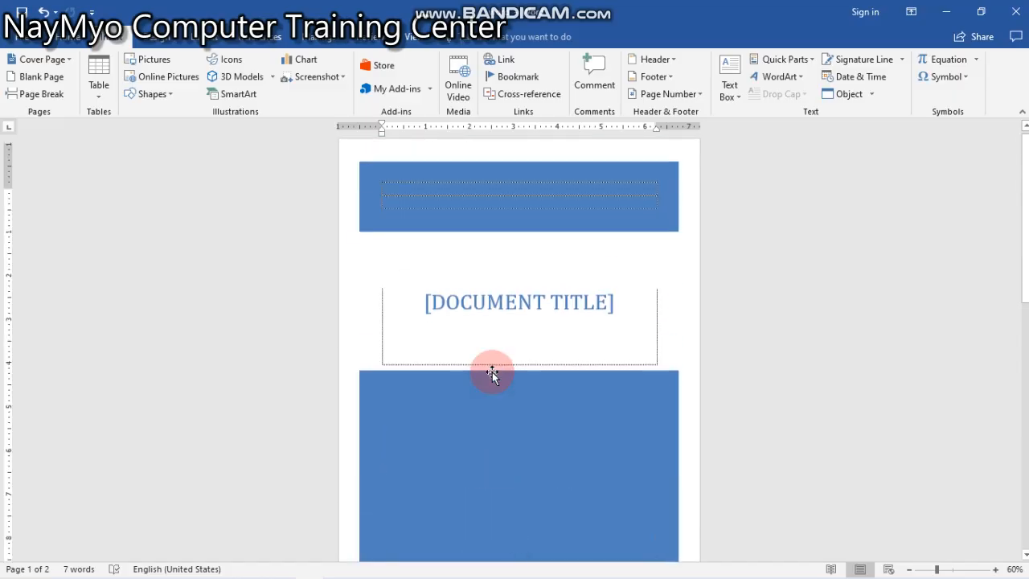
pyautogui.scroll(-4, 492, 372)
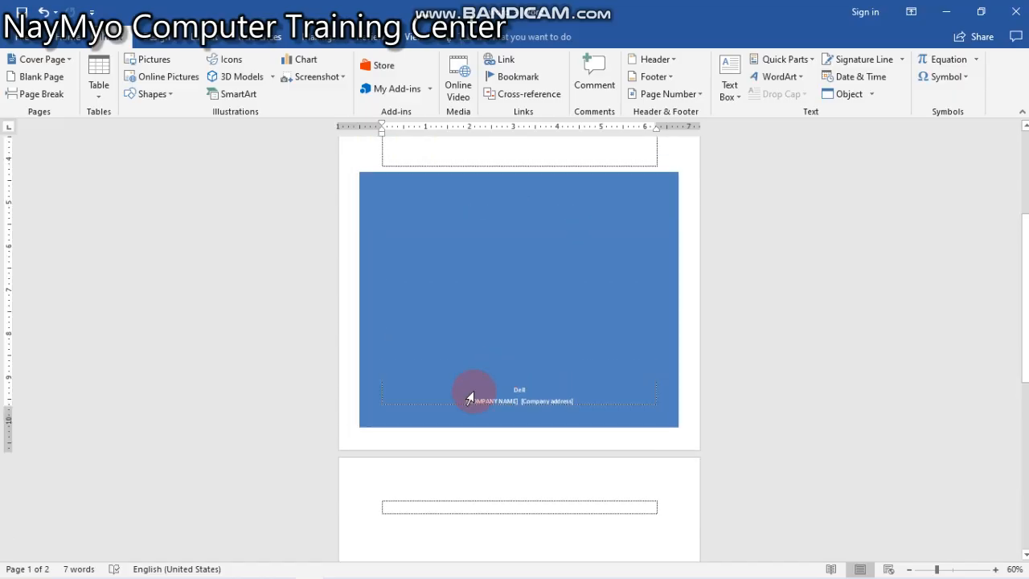
pyautogui.click(419, 505)
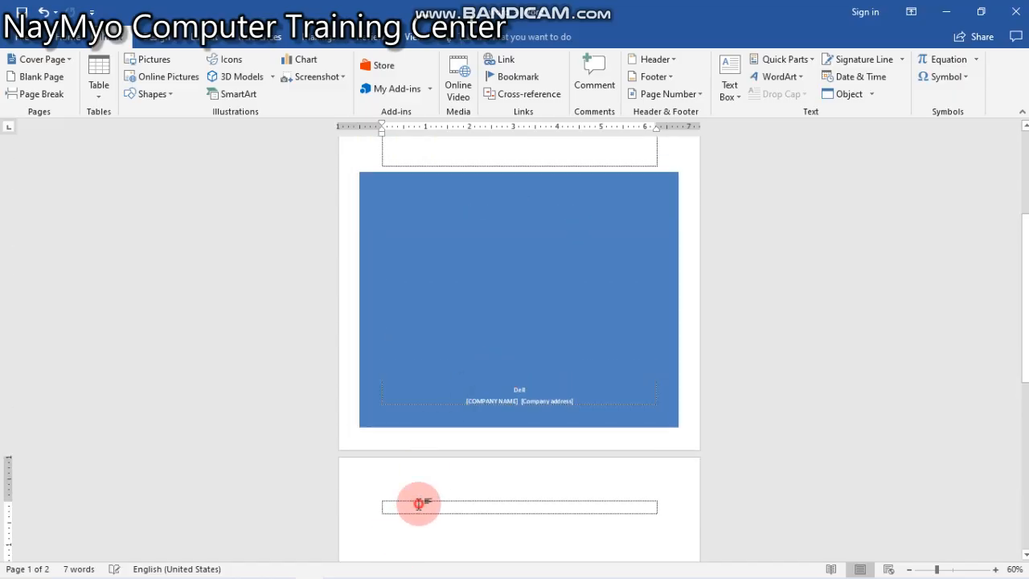
pyautogui.write('dsfsdjfs')
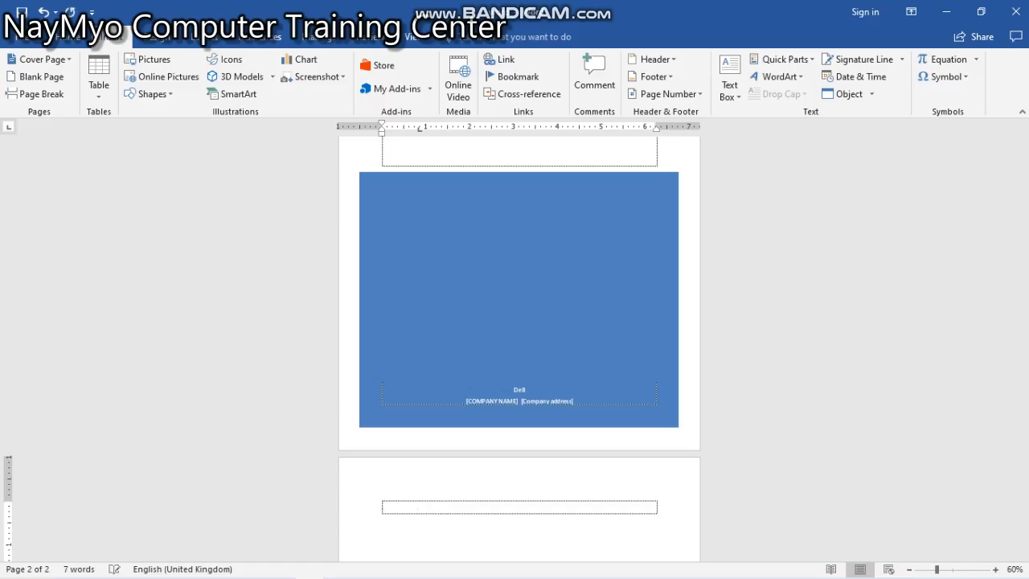
# Undo the Banded cover page insertion.
pyautogui.scroll(5, 501, 487)
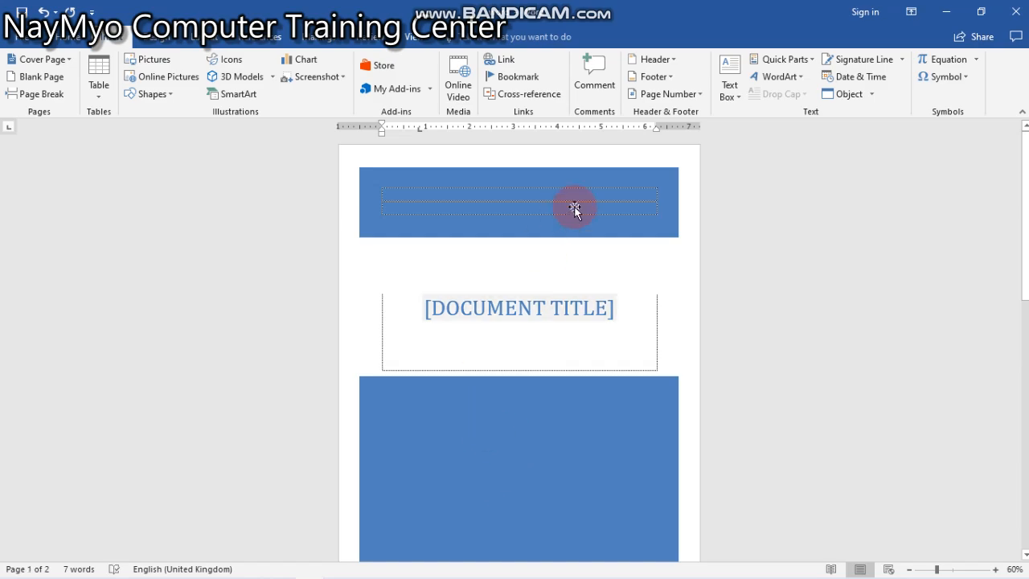
pyautogui.click(553, 304)
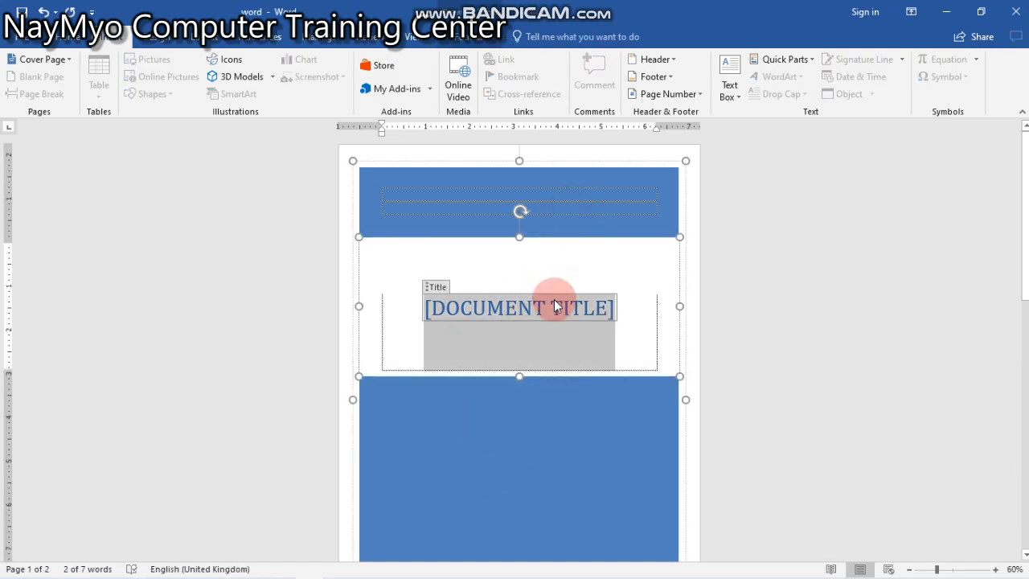
pyautogui.click(808, 299)
pyautogui.scroll(-7, 730, 363)
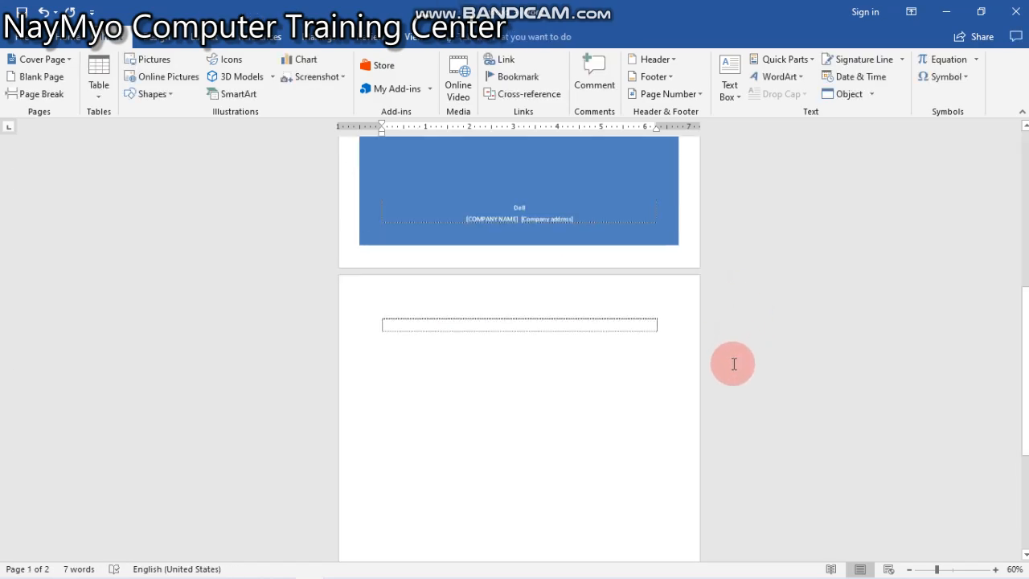
pyautogui.scroll(7, 481, 391)
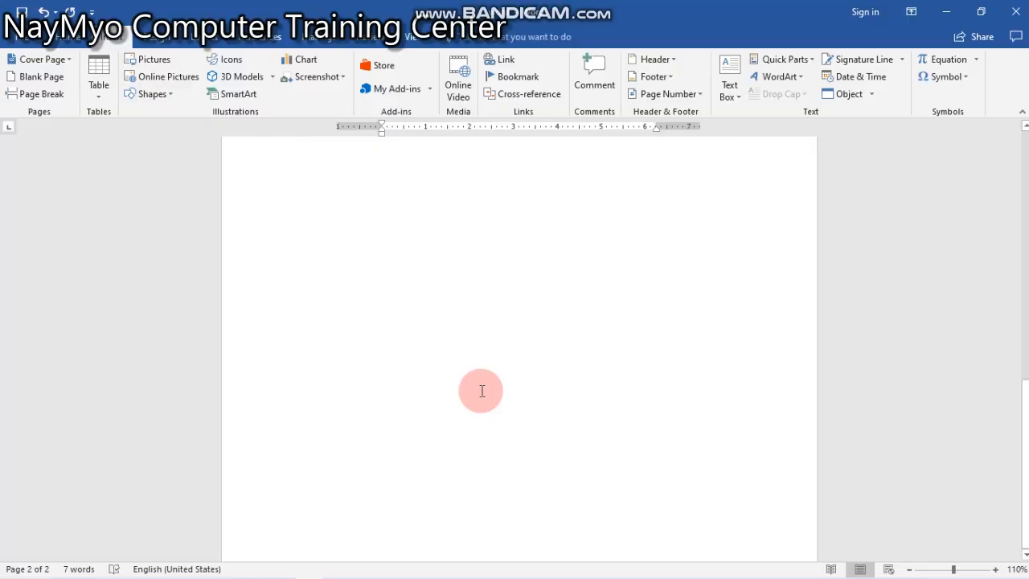
pyautogui.scroll(-8, 482, 391)
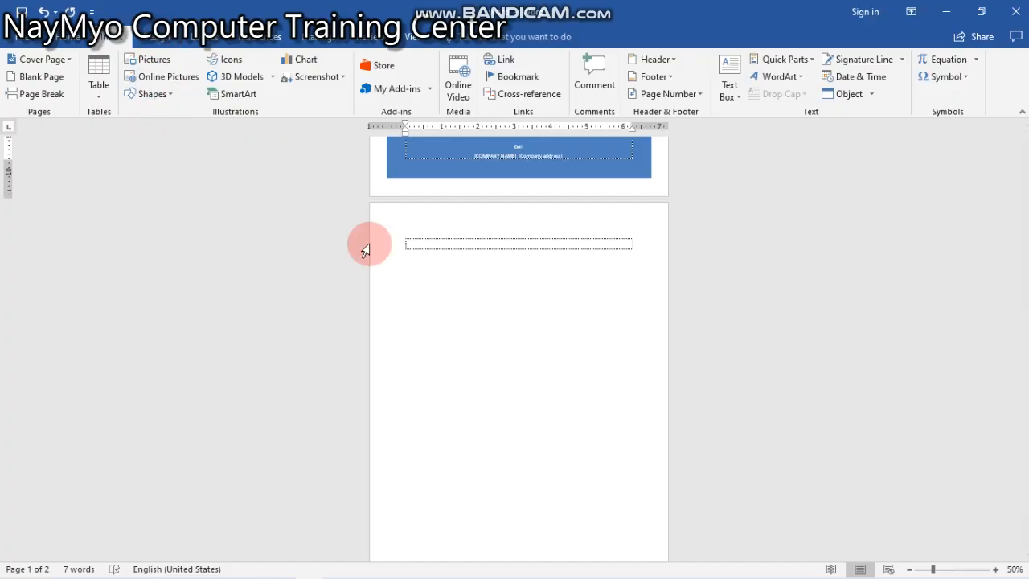
pyautogui.scroll(5, 461, 325)
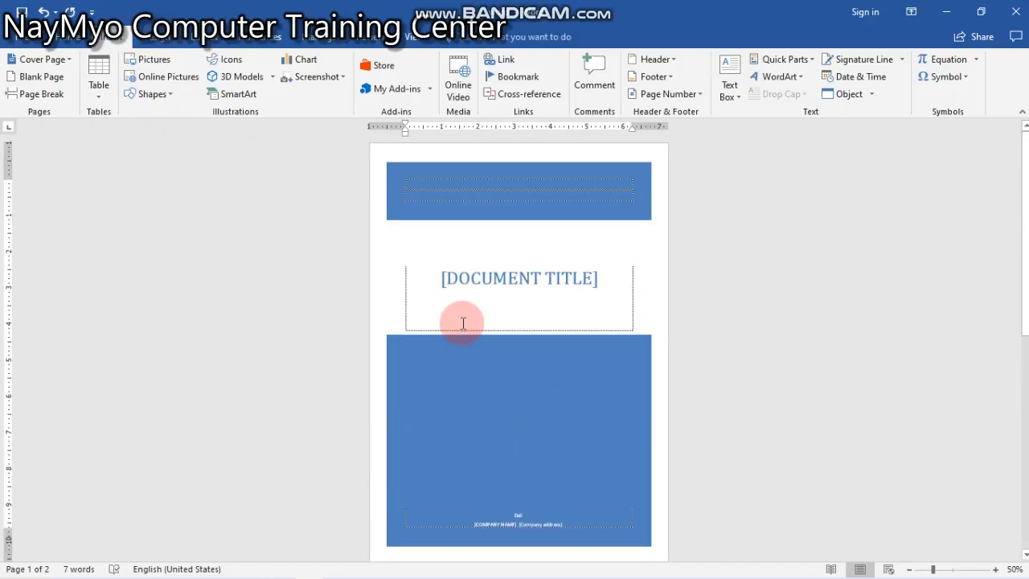
pyautogui.hotkey('ctrl', 'z')
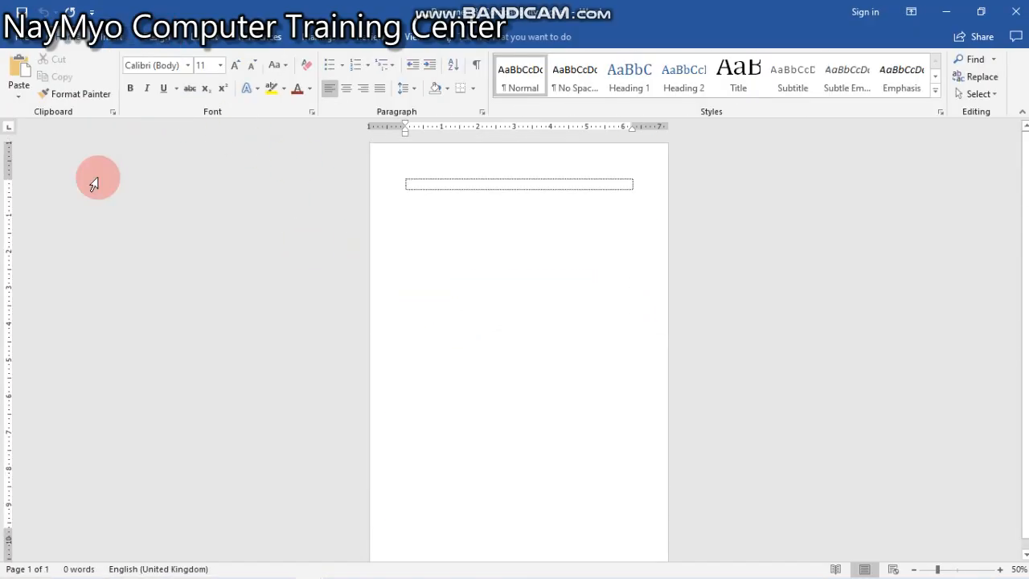
# Draw a rectangle about 10.67 by 6.67 inches covering nearly the whole page.
pyautogui.click(160, 40)
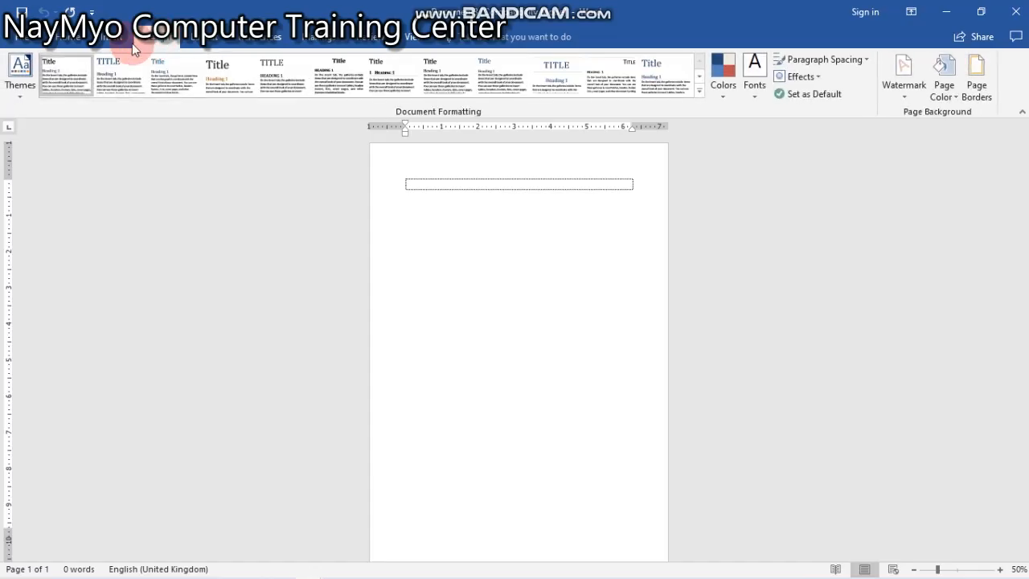
pyautogui.click(122, 45)
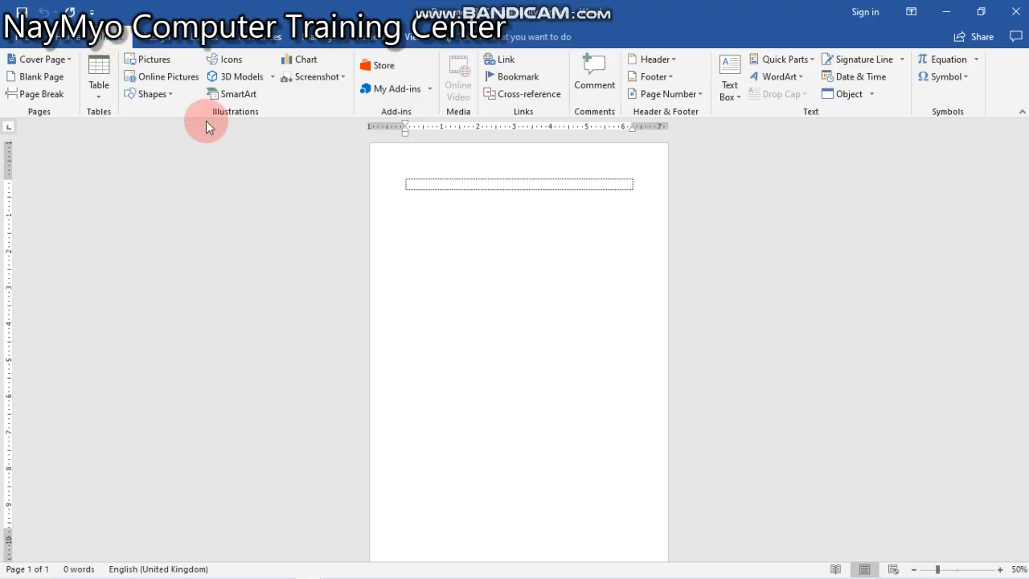
pyautogui.click(153, 94)
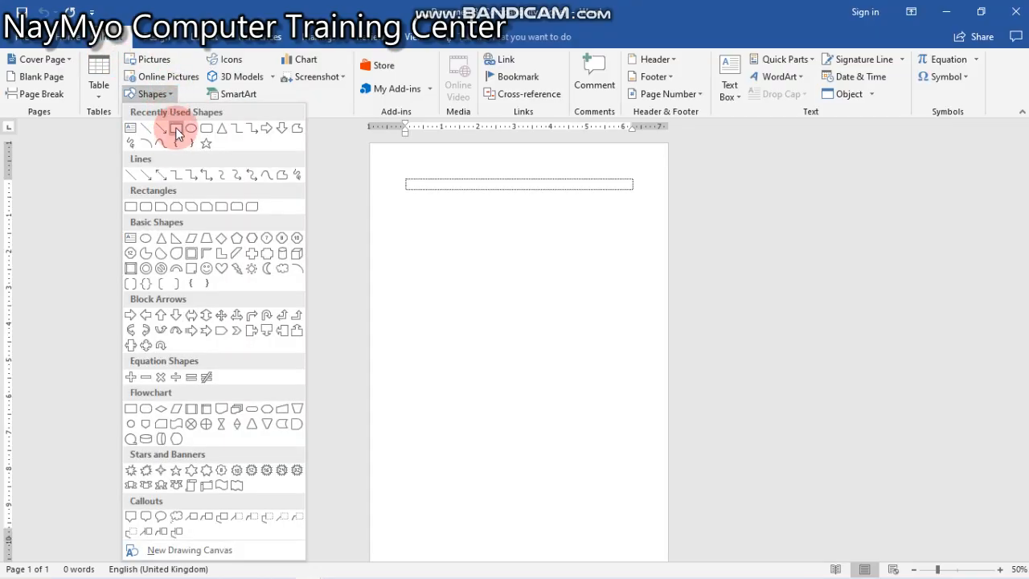
pyautogui.click(176, 129)
pyautogui.click(409, 178)
pyautogui.moveTo(511, 465)
pyautogui.mouseDown()
pyautogui.moveTo(592, 558)
pyautogui.moveTo(639, 526)
pyautogui.moveTo(647, 535)
pyautogui.mouseUp()
pyautogui.moveTo(410, 167)
pyautogui.mouseDown()
pyautogui.moveTo(400, 133)
pyautogui.moveTo(400, 172)
pyautogui.moveTo(403, 158)
pyautogui.mouseUp()
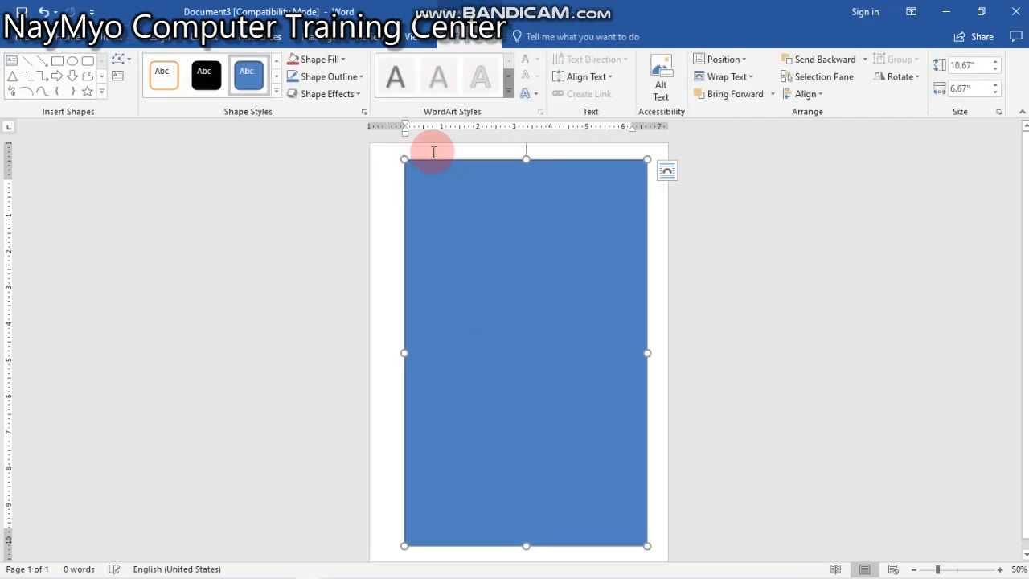
# Remove the rectangle's fill so it has no fill colour.
pyautogui.click(341, 61)
pyautogui.click(346, 190)
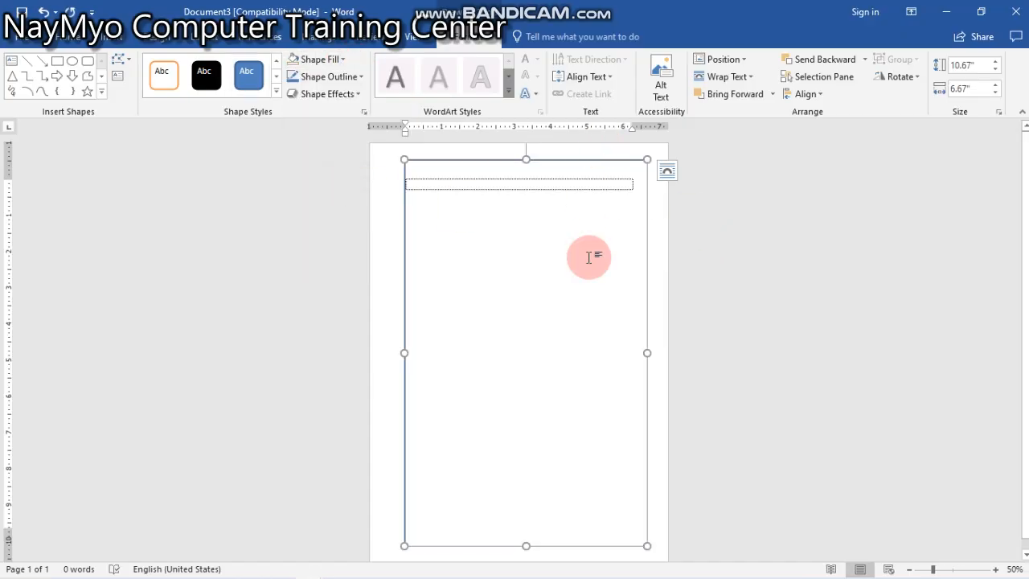
# Set the rectangle's outline colour to a near-black theme shade.
pyautogui.click(321, 93)
pyautogui.click(341, 78)
pyautogui.click(309, 115)
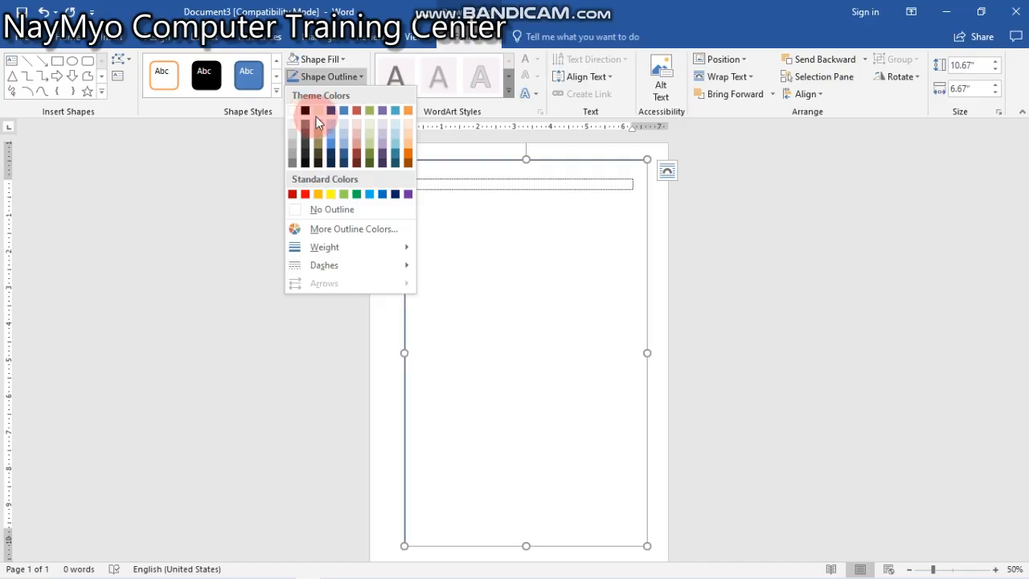
pyautogui.click(320, 166)
# Set the rectangle's outline weight to 4½ pt.
pyautogui.click(347, 68)
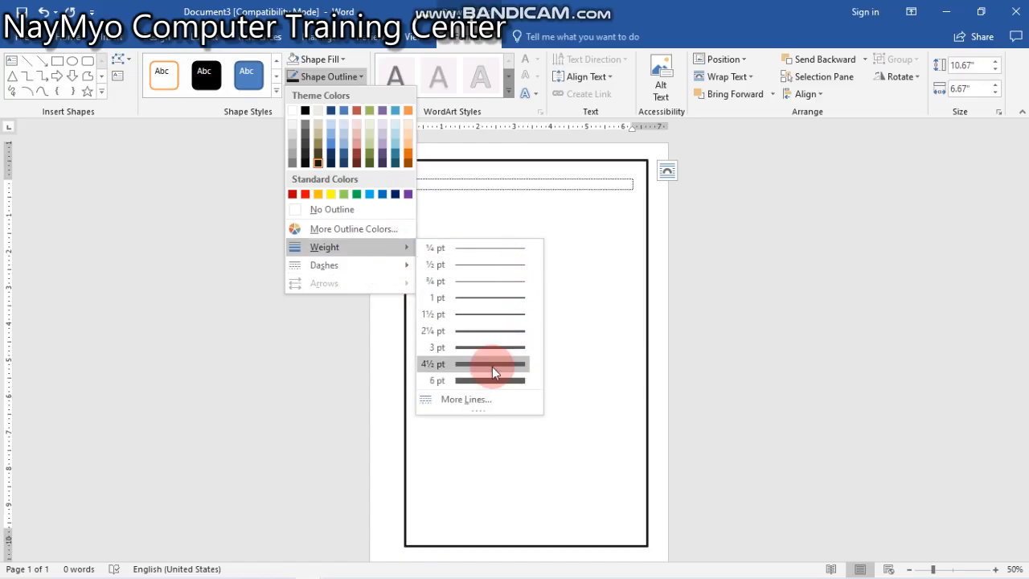
pyautogui.click(492, 364)
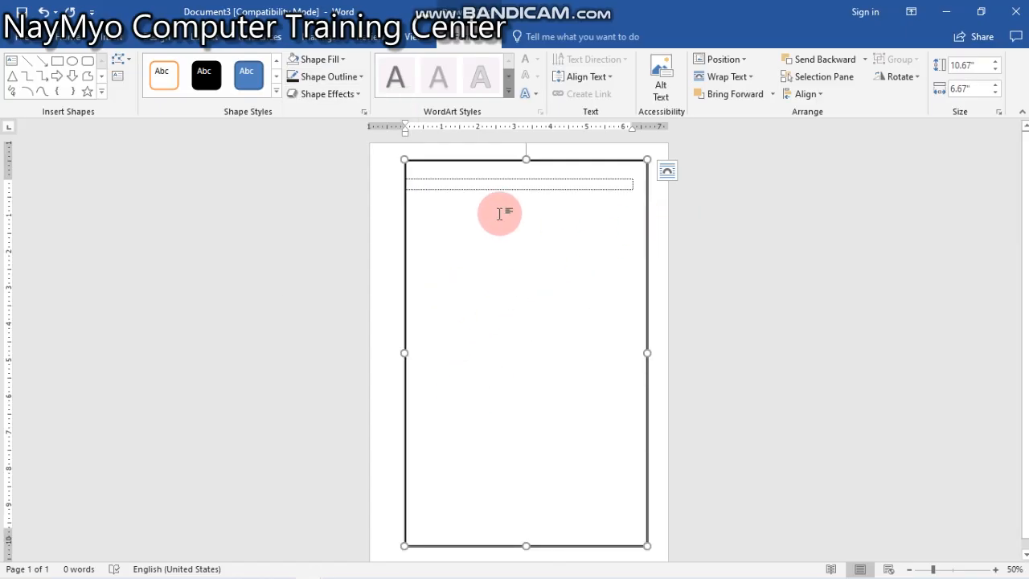
# Change the outline's compound line type in the Format Shape pane, then close the pane.
pyautogui.click(360, 78)
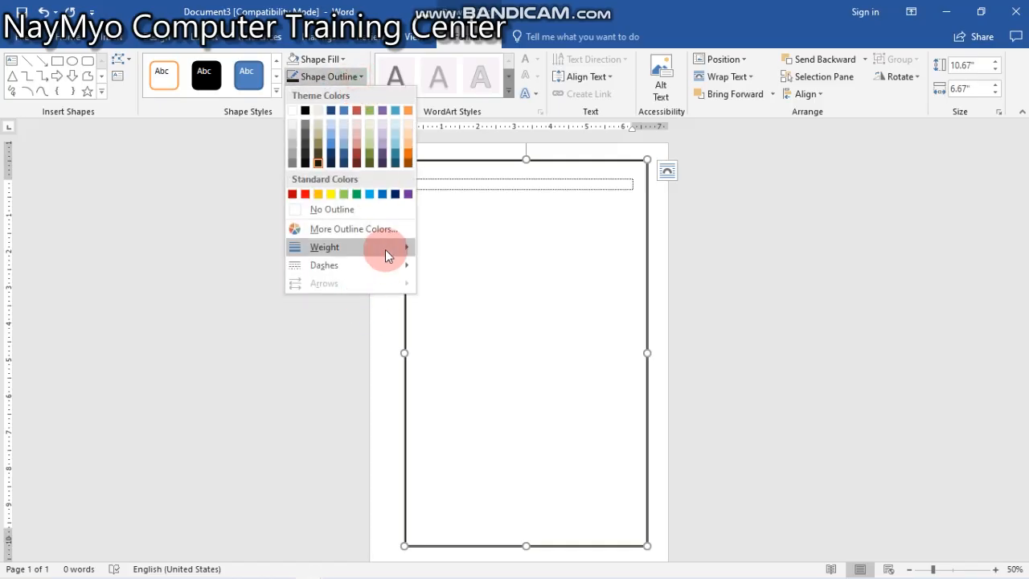
pyautogui.moveTo(385, 266)
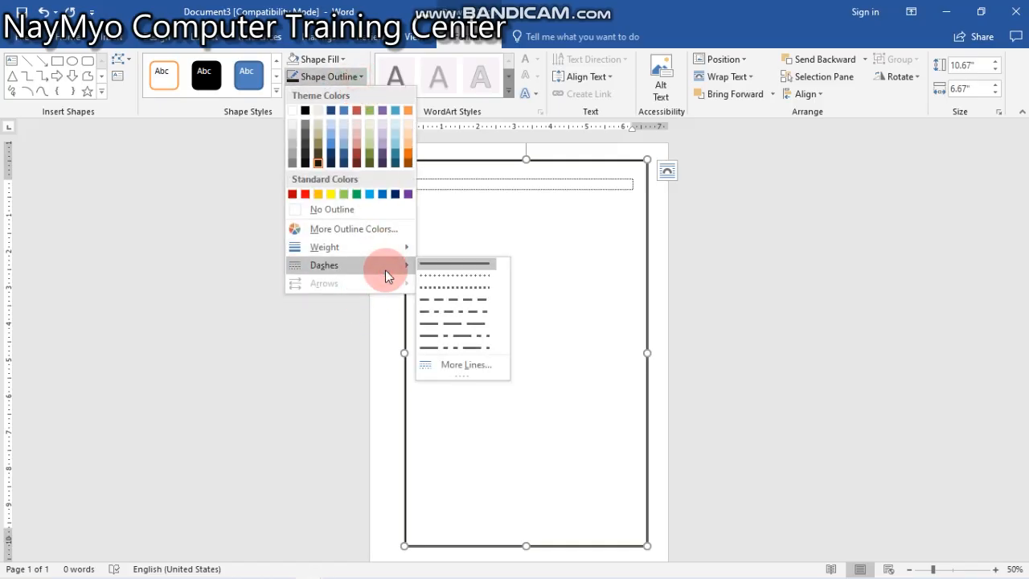
pyautogui.click(467, 364)
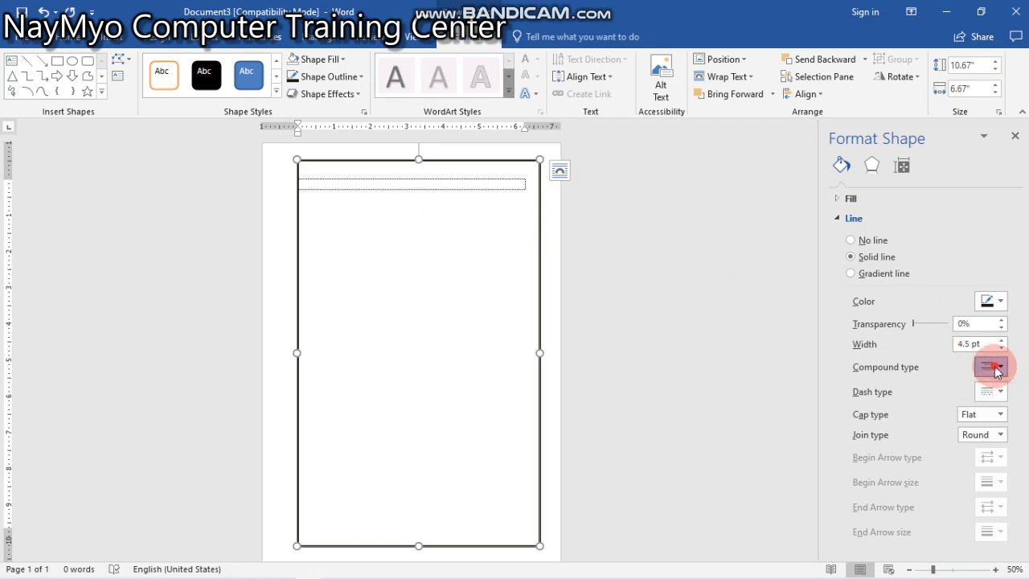
pyautogui.click(995, 368)
pyautogui.click(1005, 453)
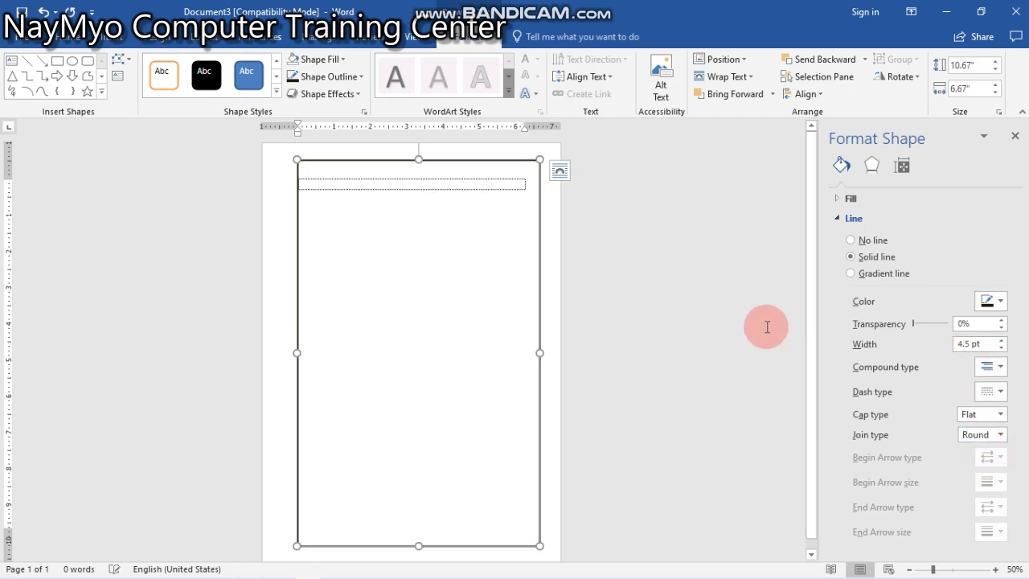
pyautogui.click(1014, 135)
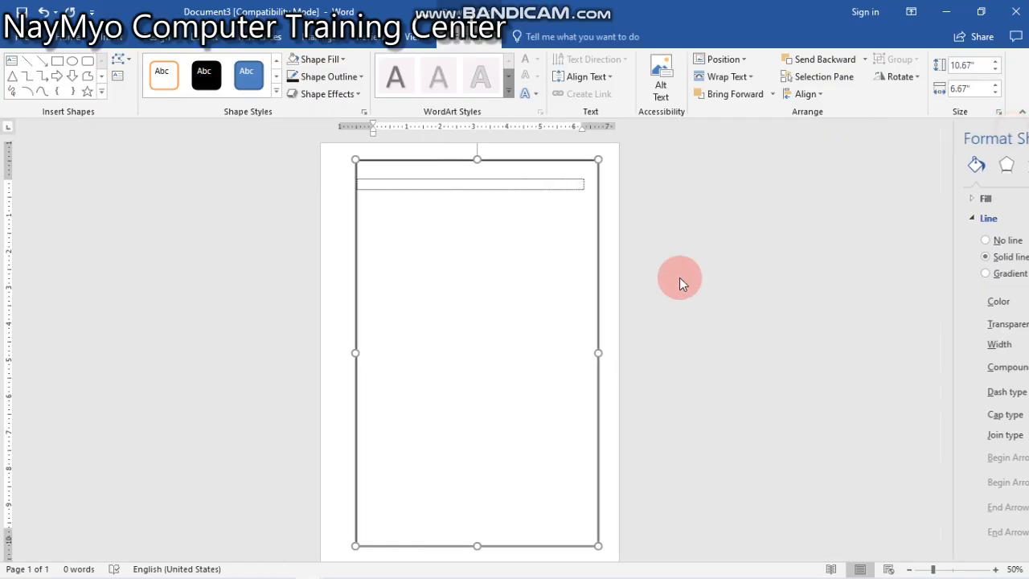
# Deselect the rectangle to inspect the finished page border.
pyautogui.click(582, 259)
pyautogui.keyDown('ctrl'); pyautogui.scroll(9, 560, 261); pyautogui.keyUp('ctrl')
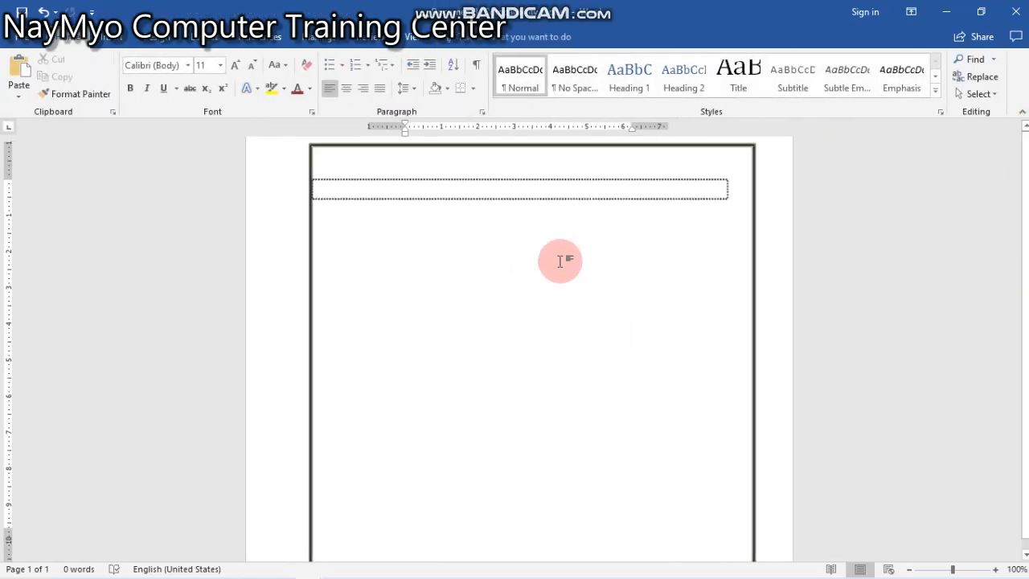
pyautogui.keyDown('ctrl'); pyautogui.scroll(-7, 815, 297); pyautogui.keyUp('ctrl')
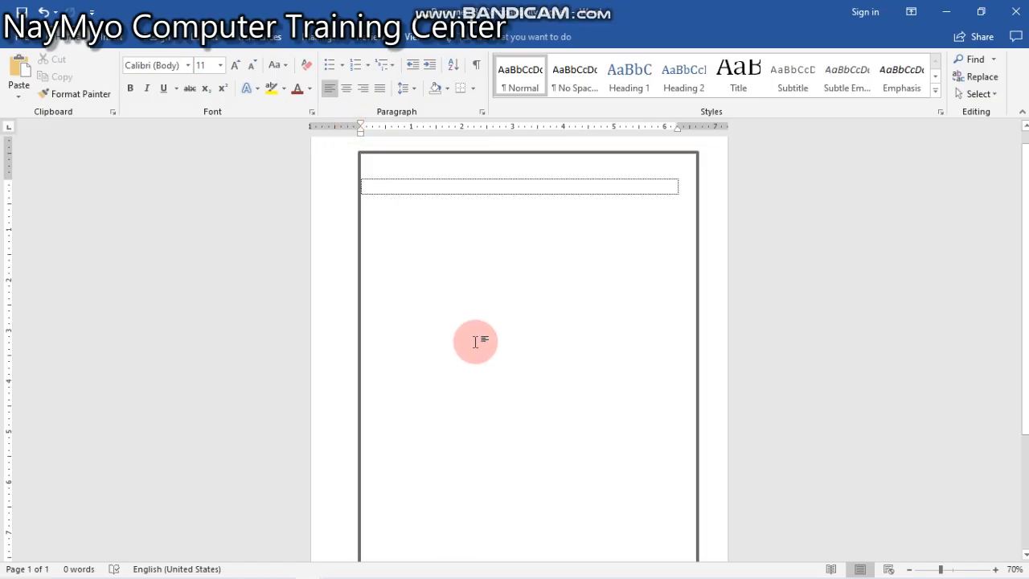
# Insert the picture 123 from the Pictures library into the document.
pyautogui.click(165, 37)
pyautogui.click(123, 37)
pyautogui.click(154, 61)
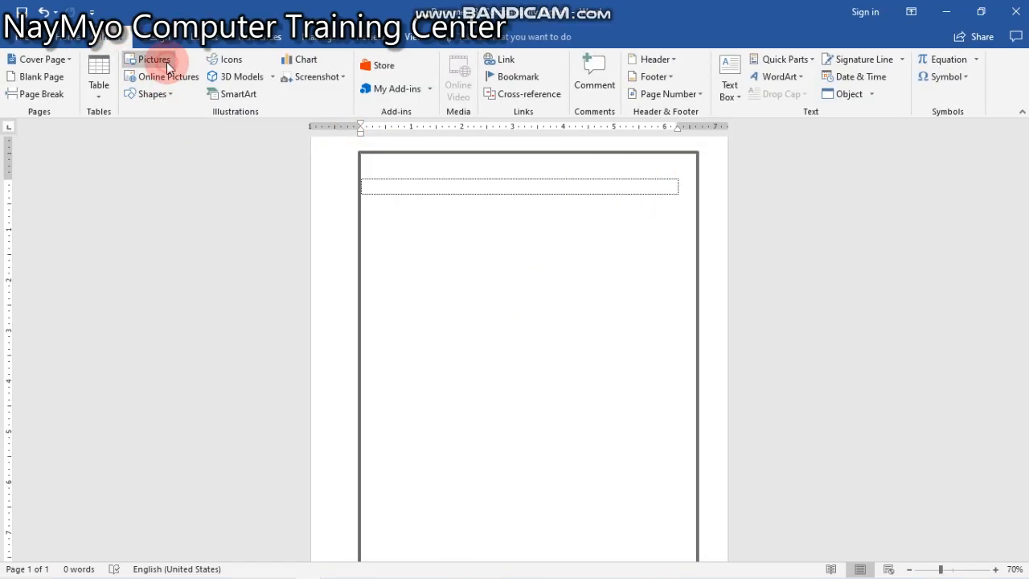
pyautogui.scroll(-10, 367, 225)
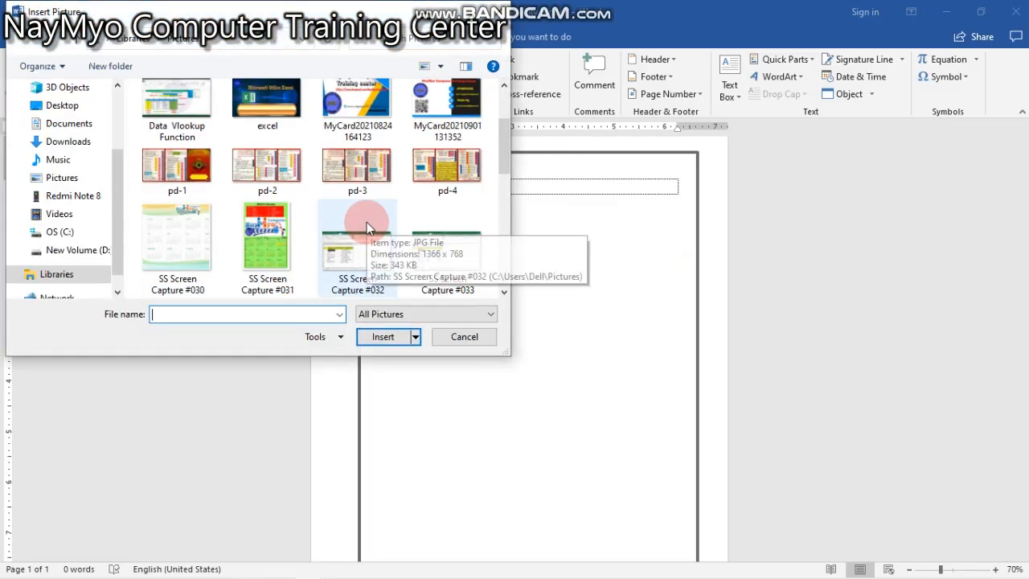
pyautogui.scroll(12, 321, 225)
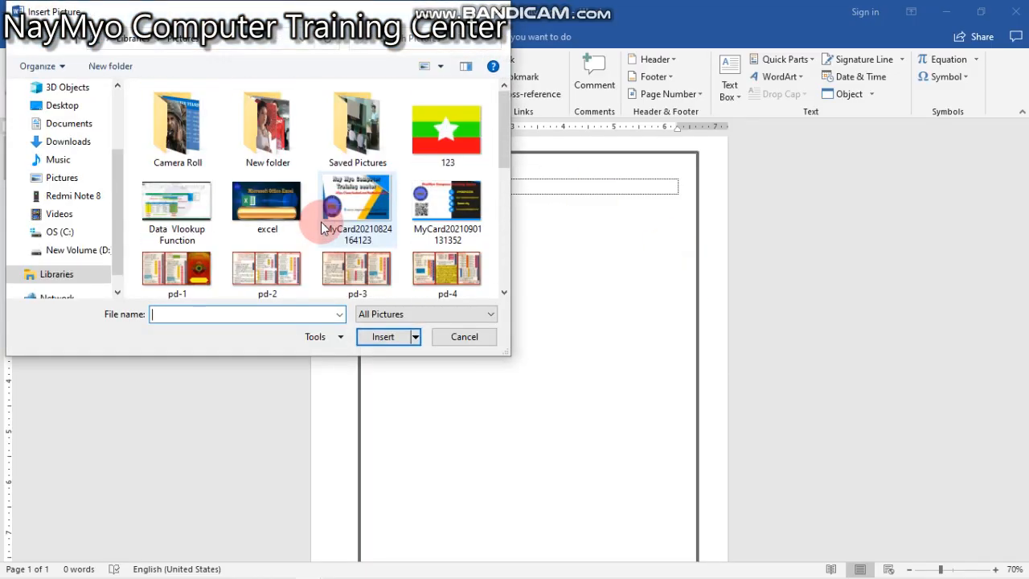
pyautogui.click(458, 106)
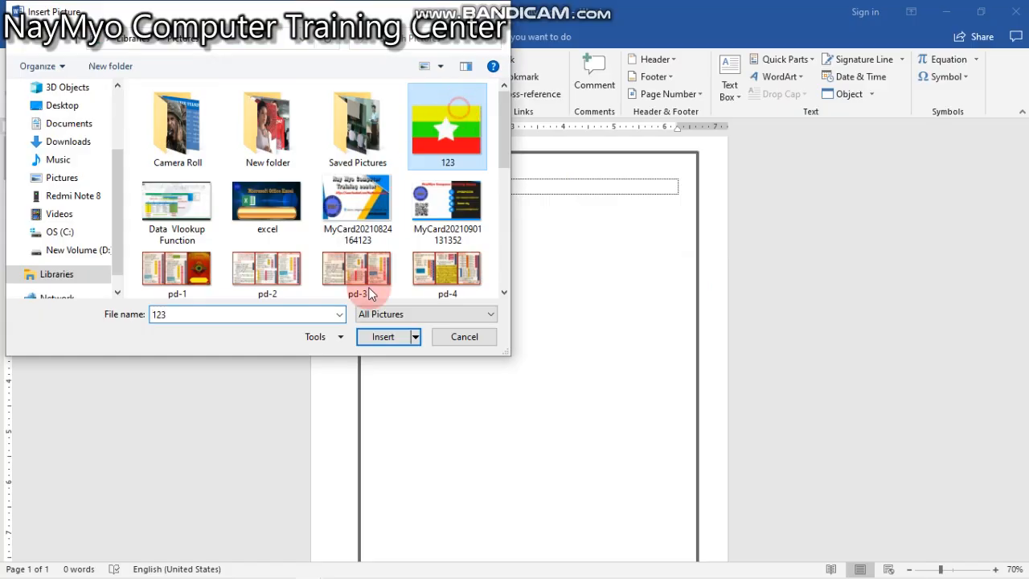
pyautogui.click(382, 338)
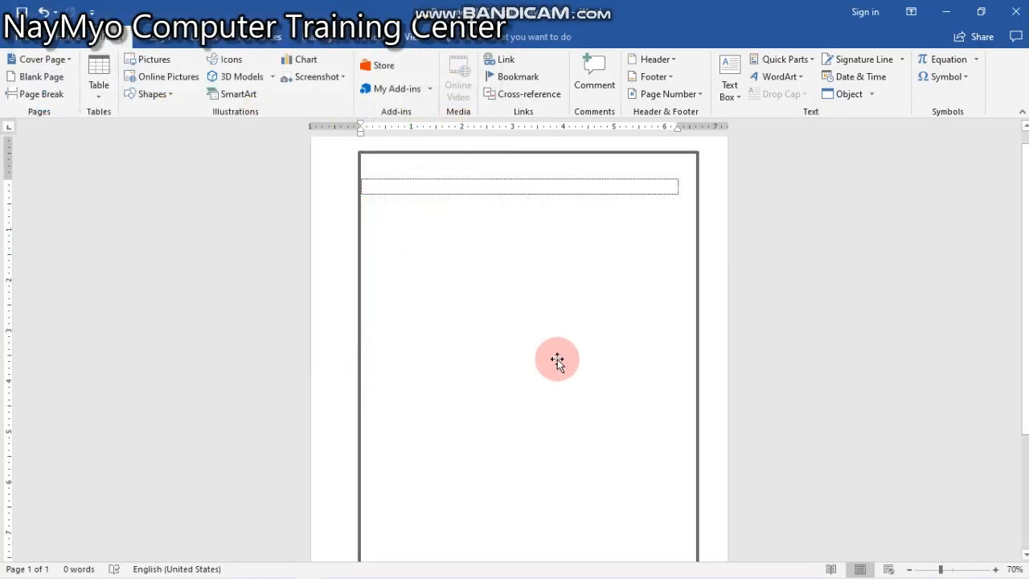
# Resize the flag picture to about 1.58" by 2.24".
pyautogui.moveTo(680, 178); pyautogui.dragTo(425, 308)
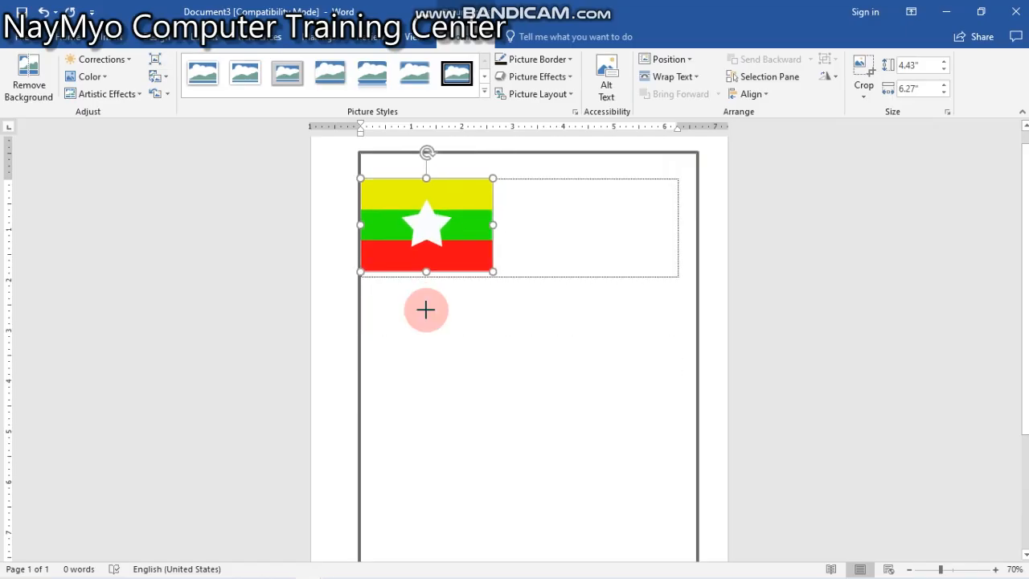
pyautogui.moveTo(445, 223); pyautogui.dragTo(614, 233)
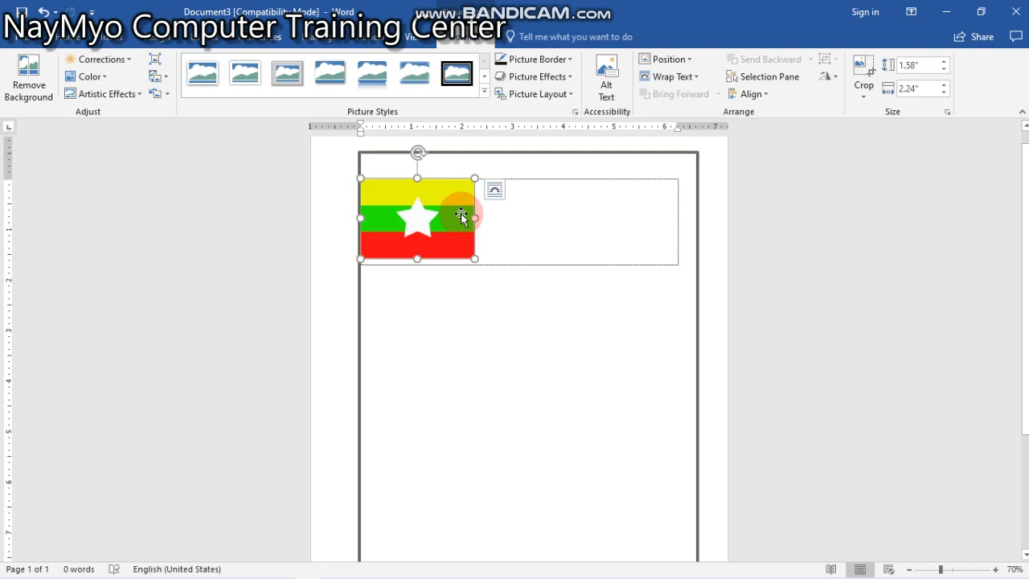
# Set the picture's text wrapping to Behind Text and move it to the top centre of the page.
pyautogui.click(494, 190)
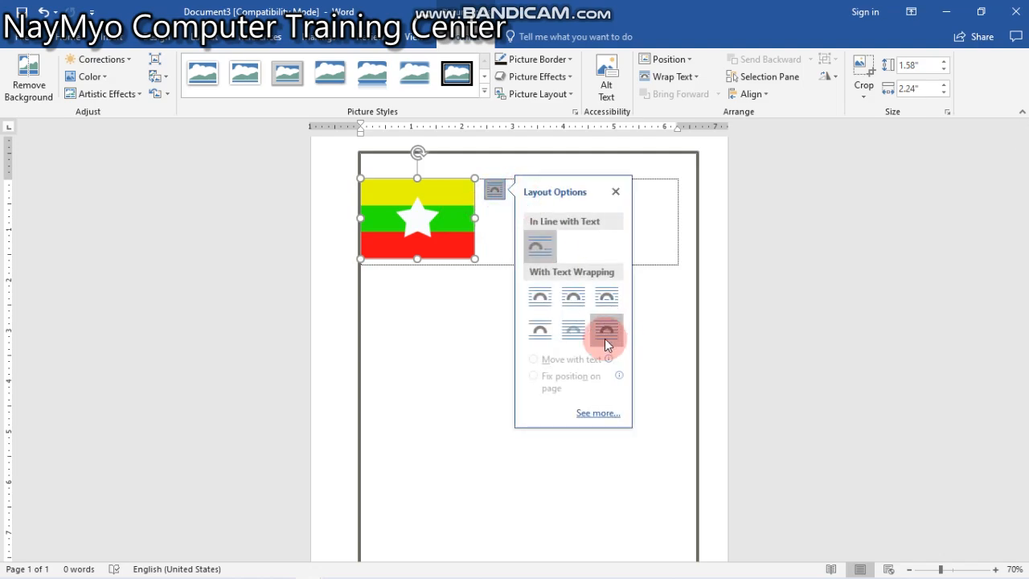
pyautogui.click(570, 333)
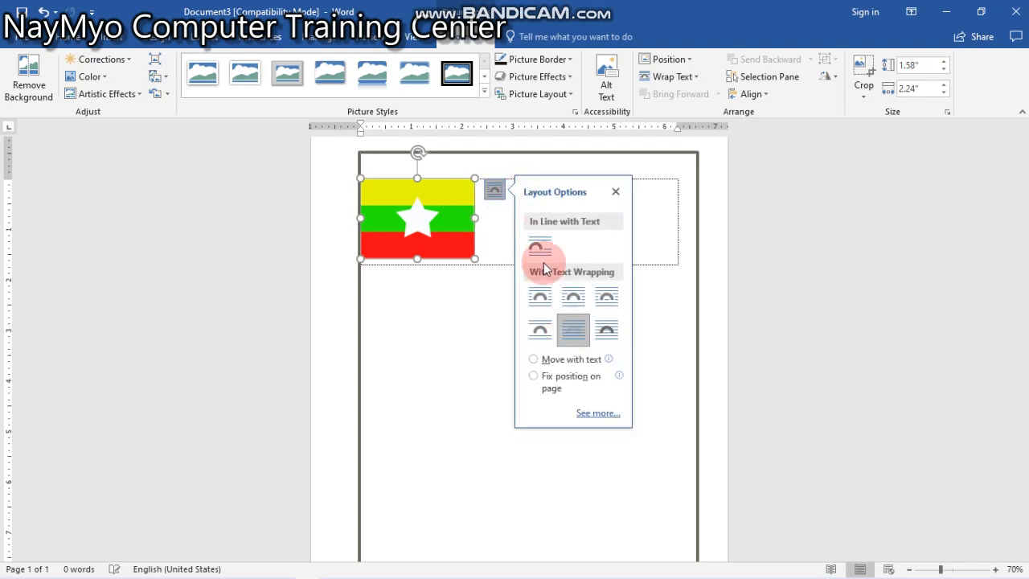
pyautogui.moveTo(458, 239); pyautogui.dragTo(590, 231)
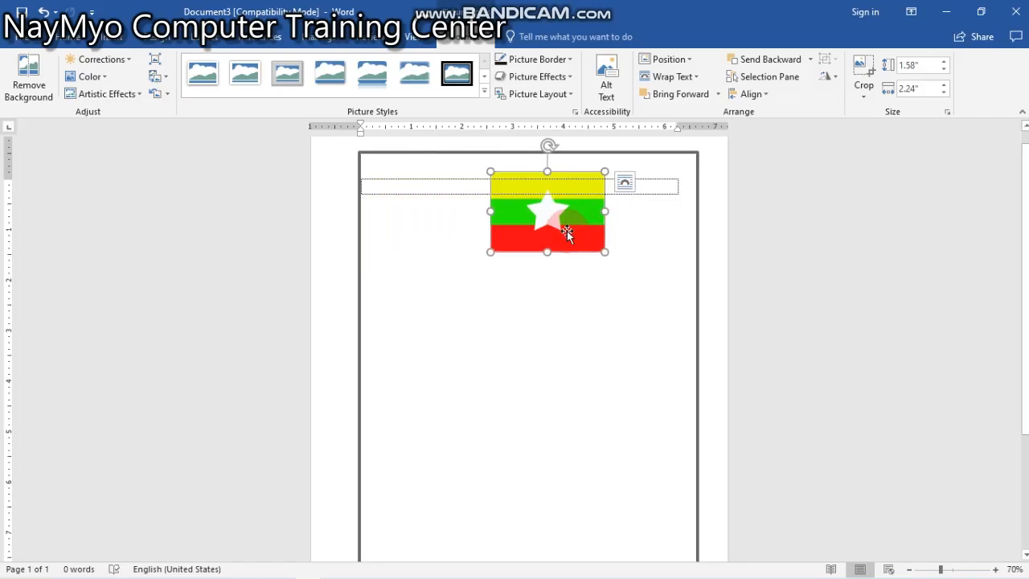
pyautogui.click(418, 40)
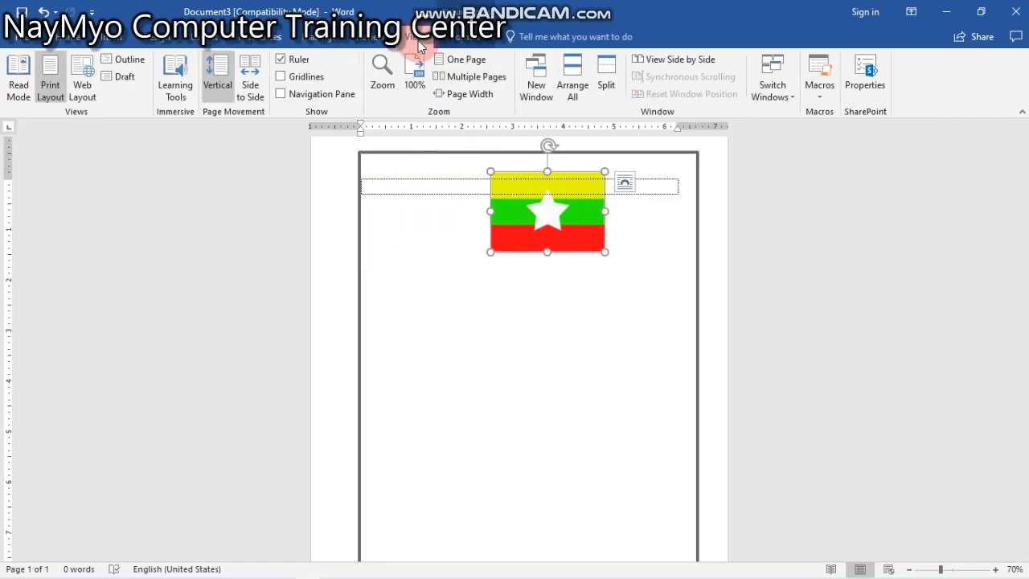
pyautogui.click(359, 38)
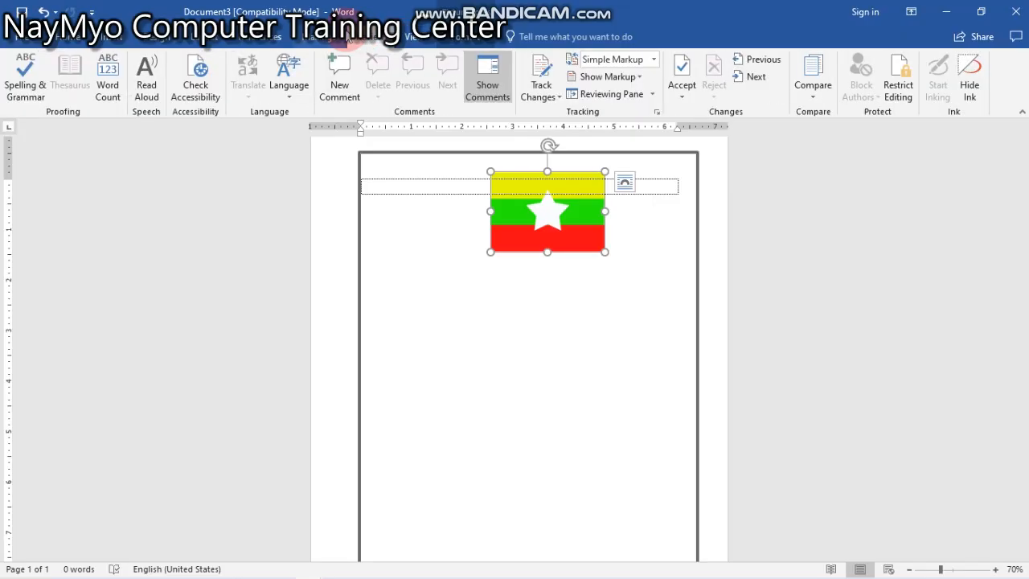
pyautogui.click(348, 37)
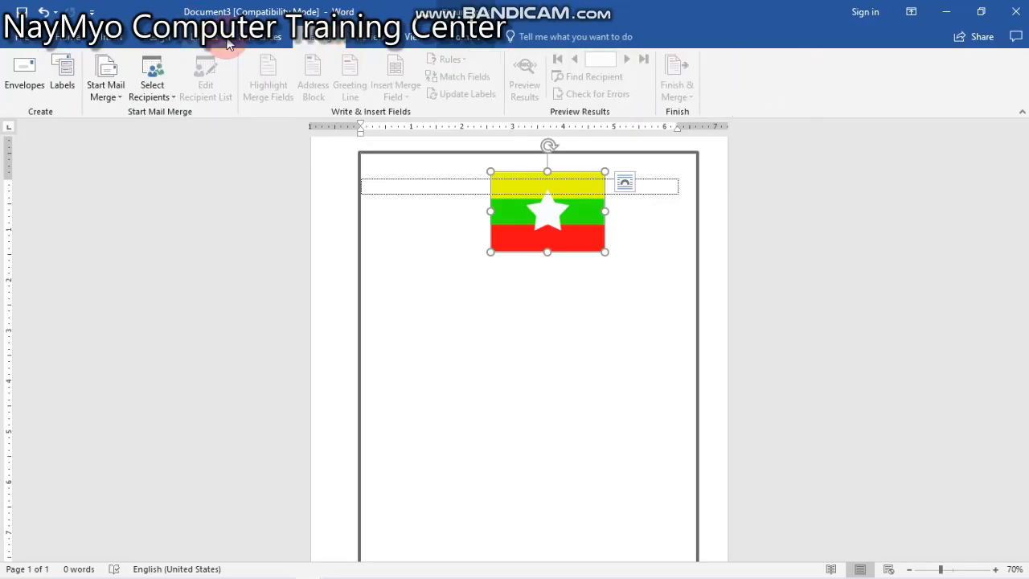
pyautogui.click(256, 37)
pyautogui.click(226, 38)
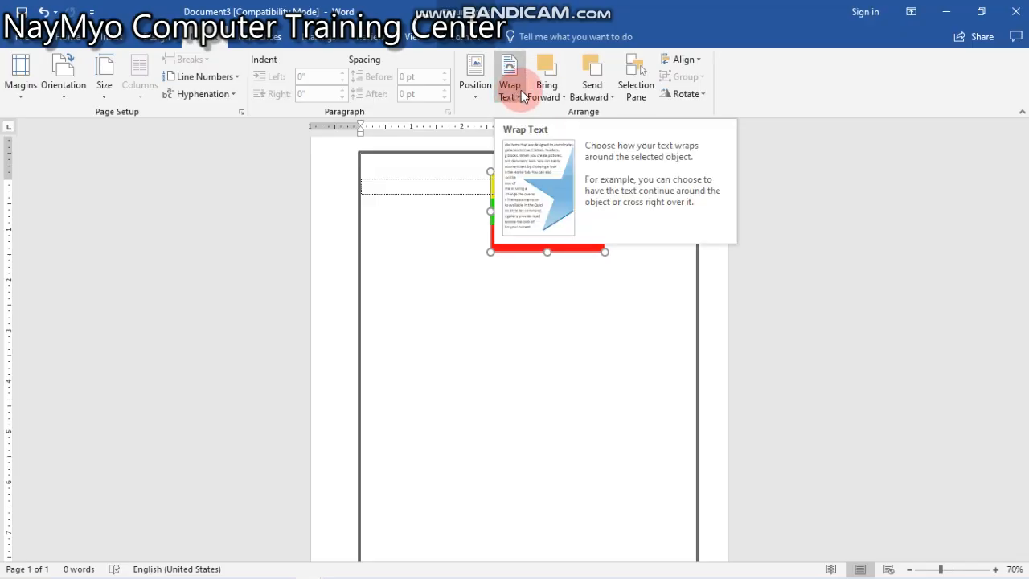
pyautogui.click(448, 209)
pyautogui.click(616, 204)
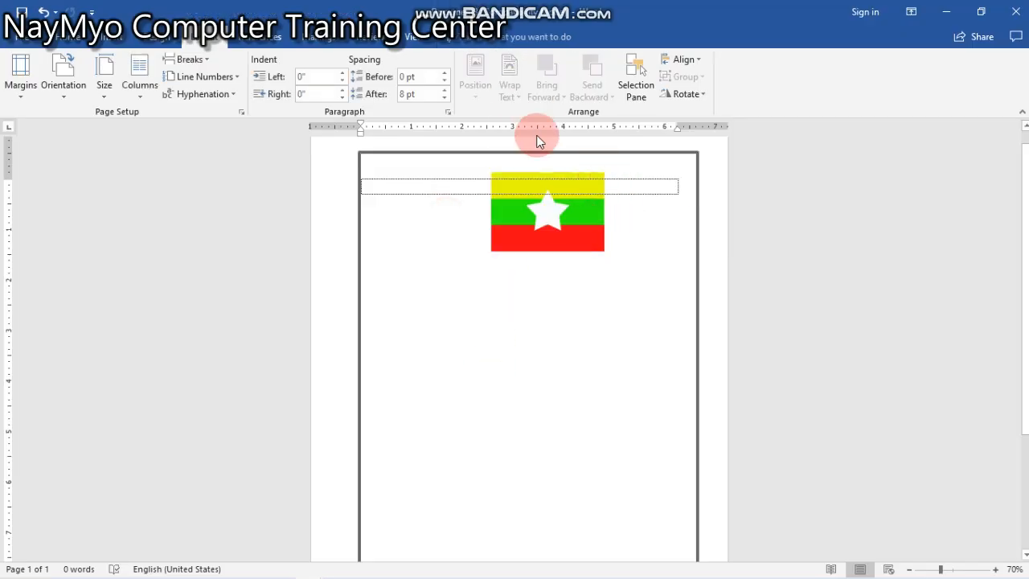
# Keep the flag picture behind text and move it lower, to the centre of the upper page area.
pyautogui.click(564, 201)
pyautogui.click(624, 184)
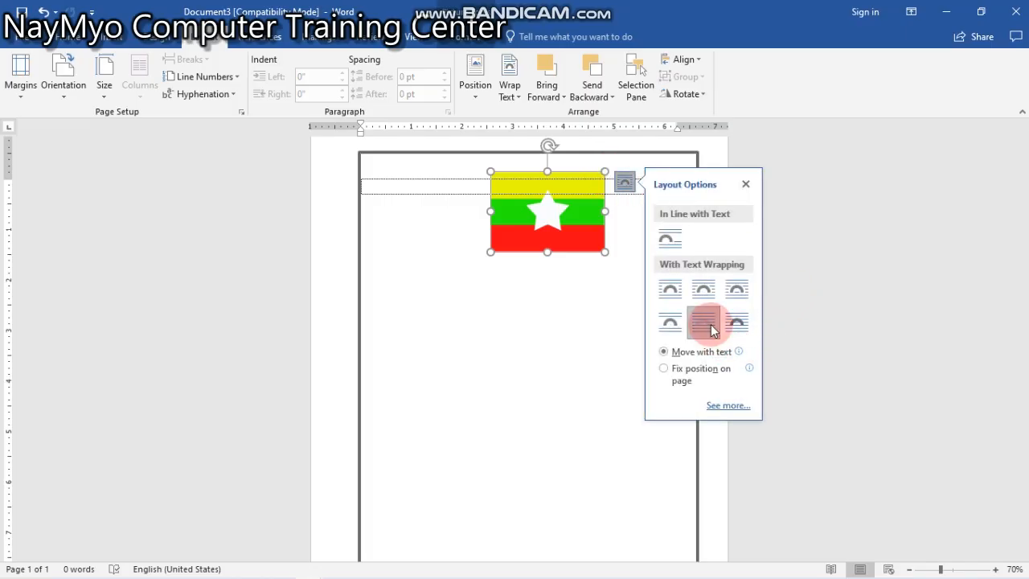
pyautogui.click(704, 323)
pyautogui.moveTo(579, 226); pyautogui.dragTo(563, 276)
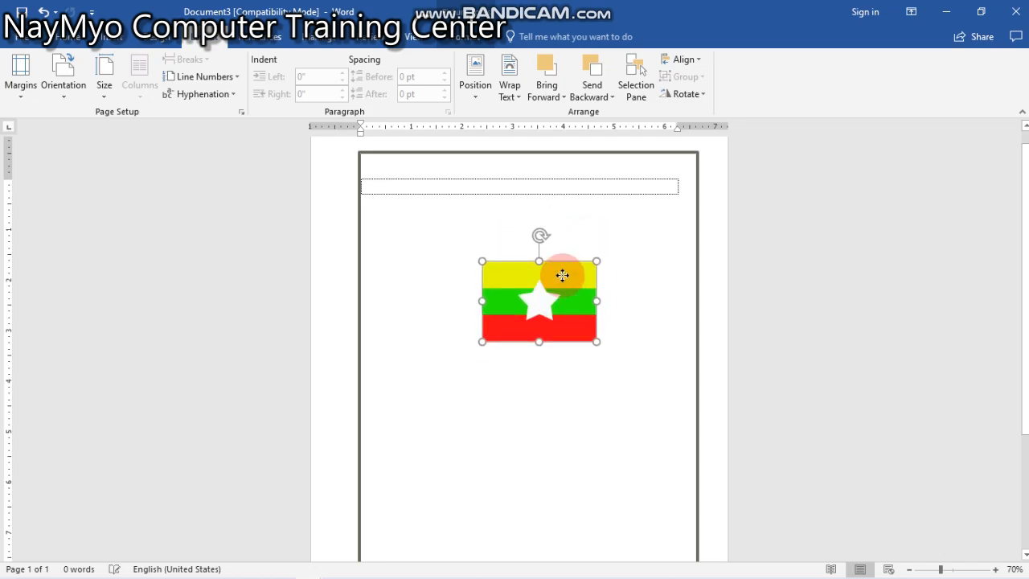
pyautogui.click(563, 217)
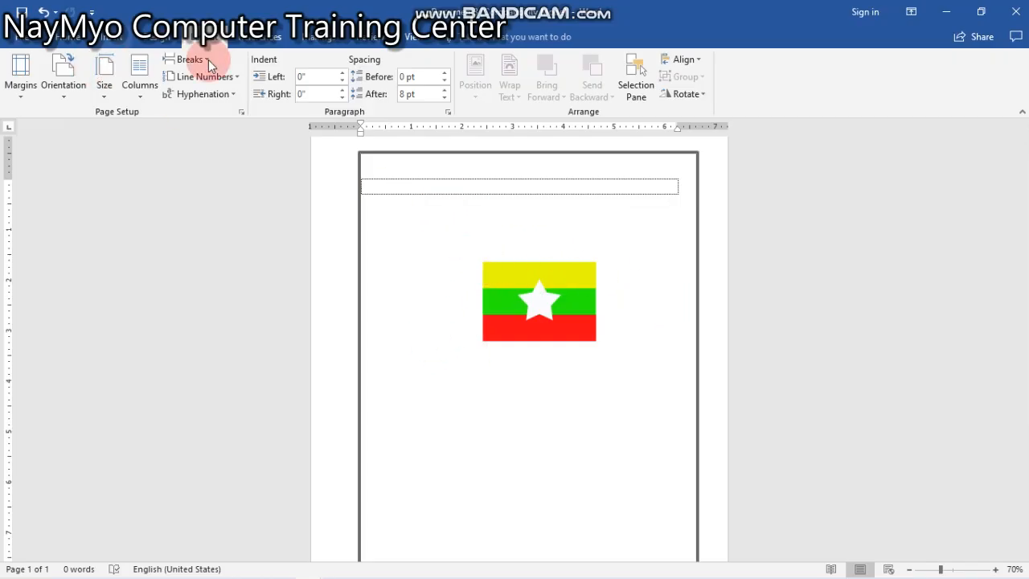
# Set the insertion point in the empty area just above the flag picture.
pyautogui.doubleClick(428, 212)
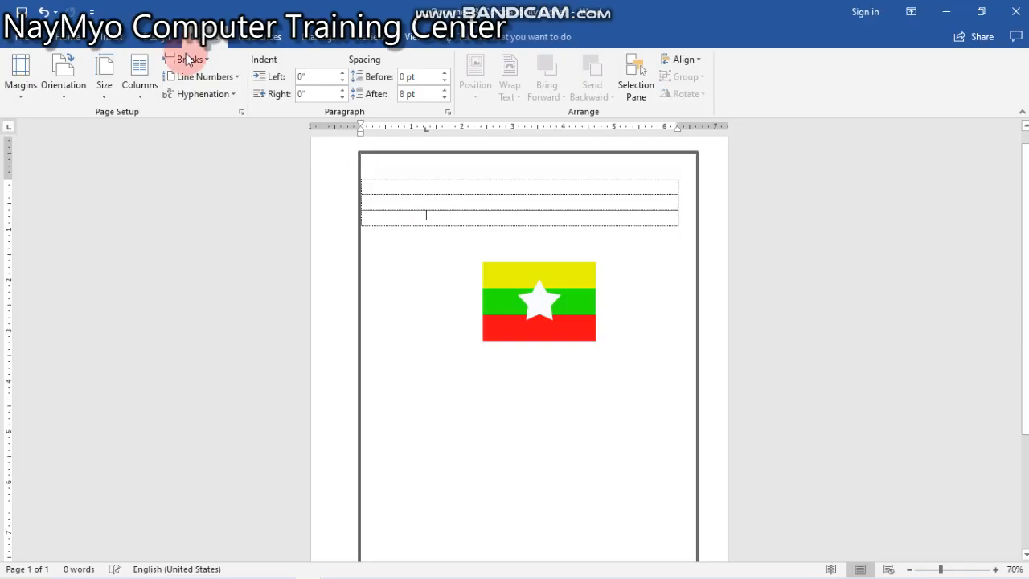
pyautogui.click(121, 38)
pyautogui.click(119, 40)
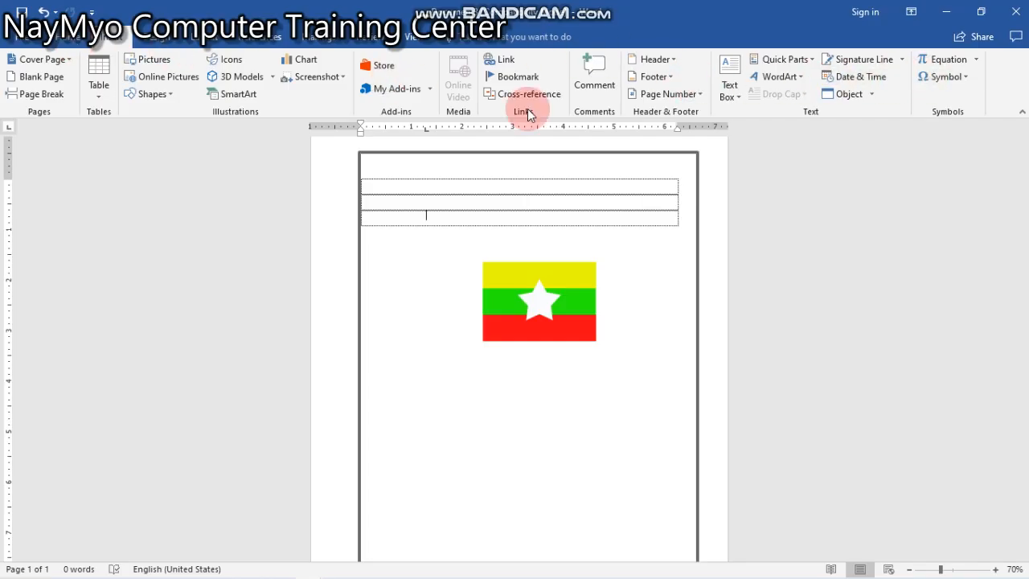
pyautogui.click(805, 78)
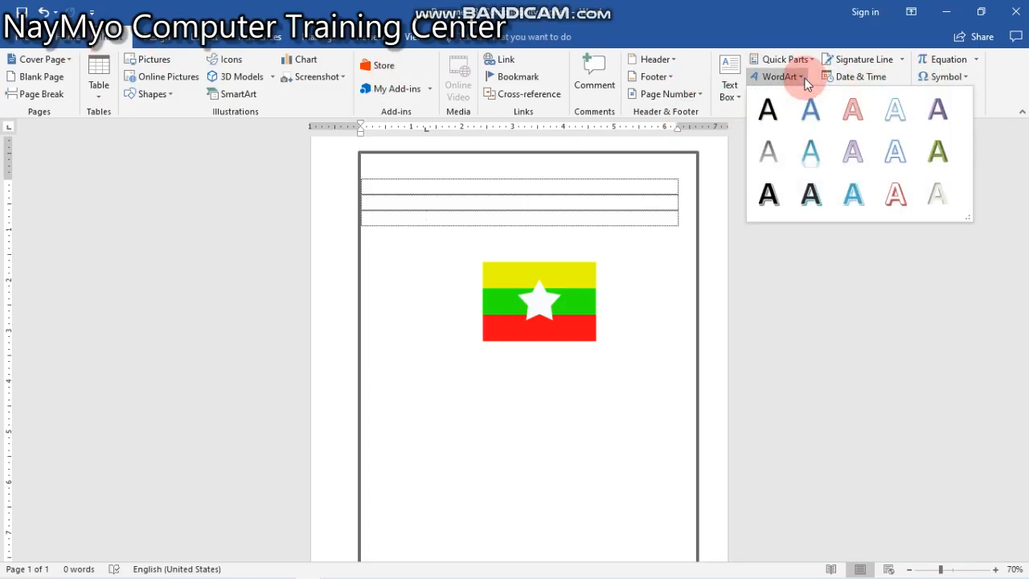
pyautogui.click(804, 78)
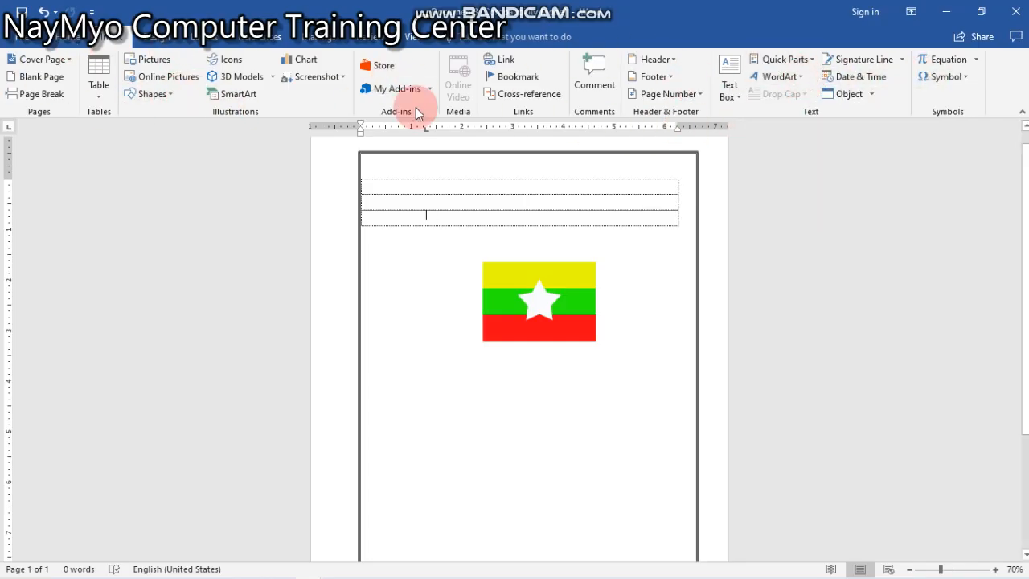
pyautogui.click(64, 40)
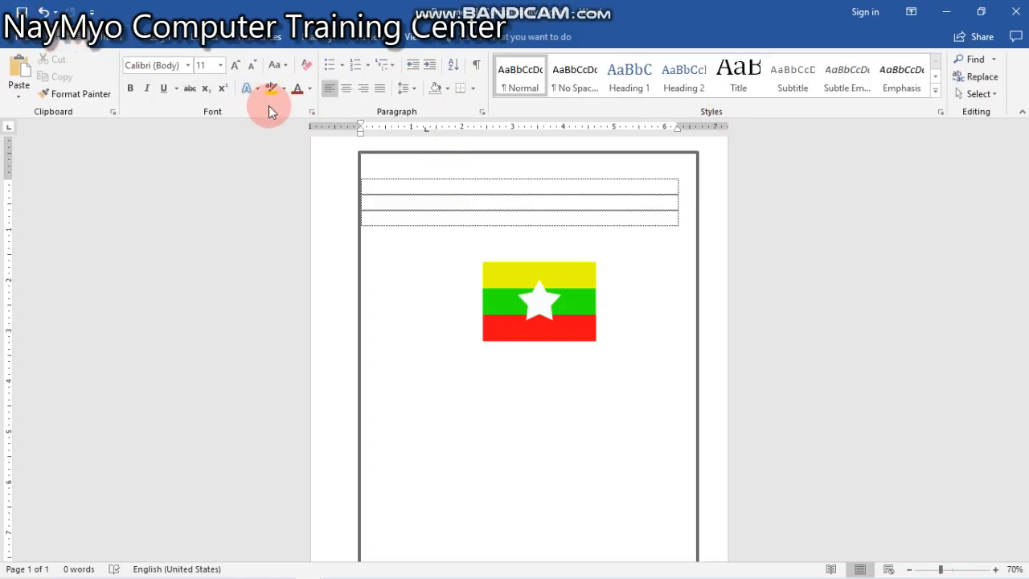
pyautogui.click(258, 83)
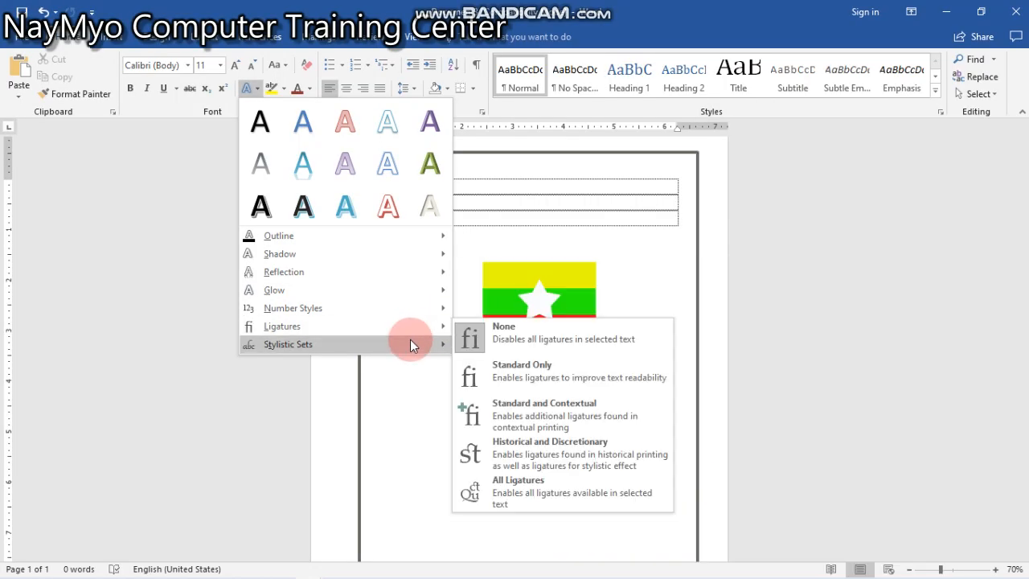
pyautogui.click(416, 298)
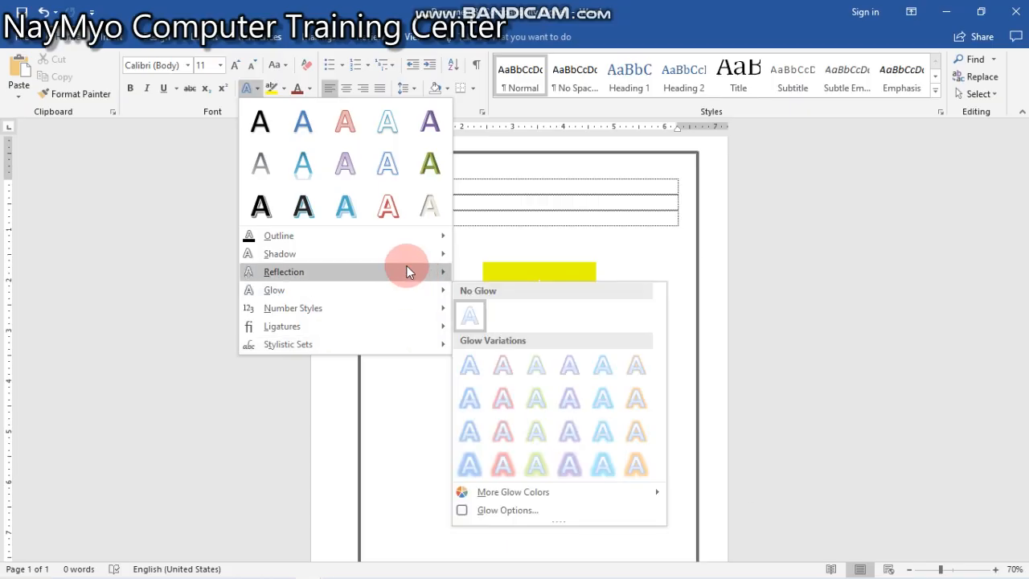
pyautogui.moveTo(408, 277)
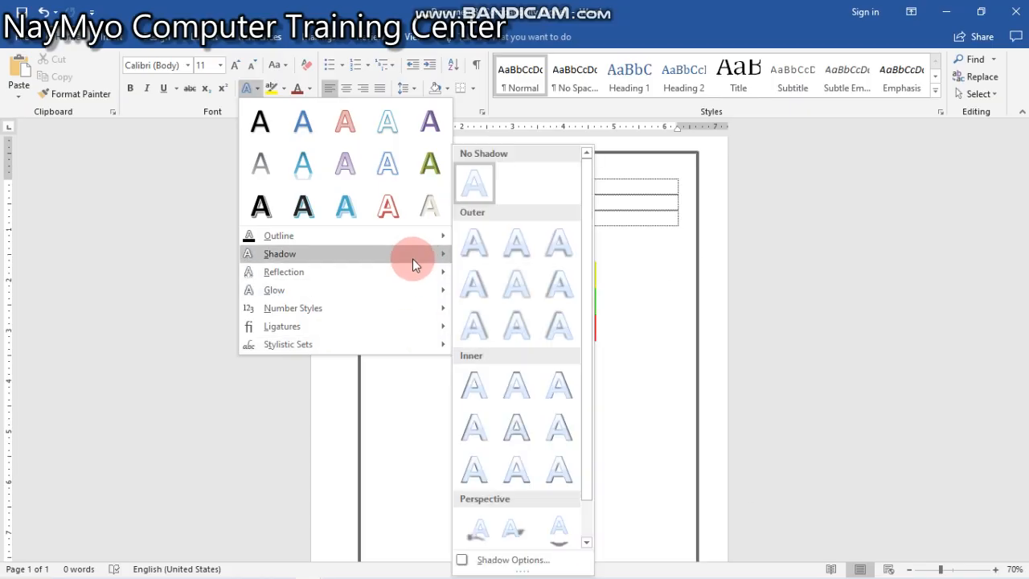
pyautogui.moveTo(425, 238)
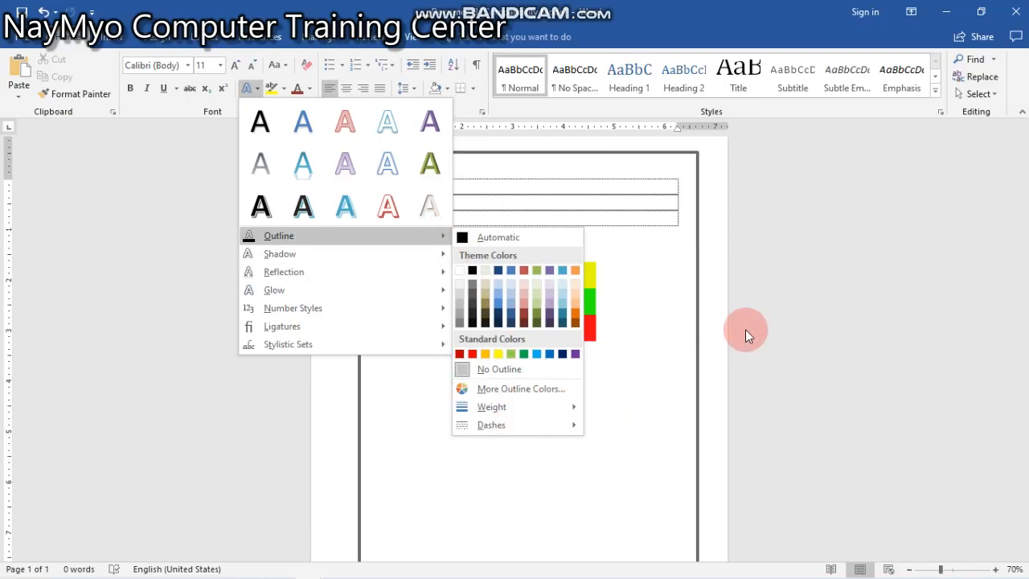
pyautogui.click(956, 264)
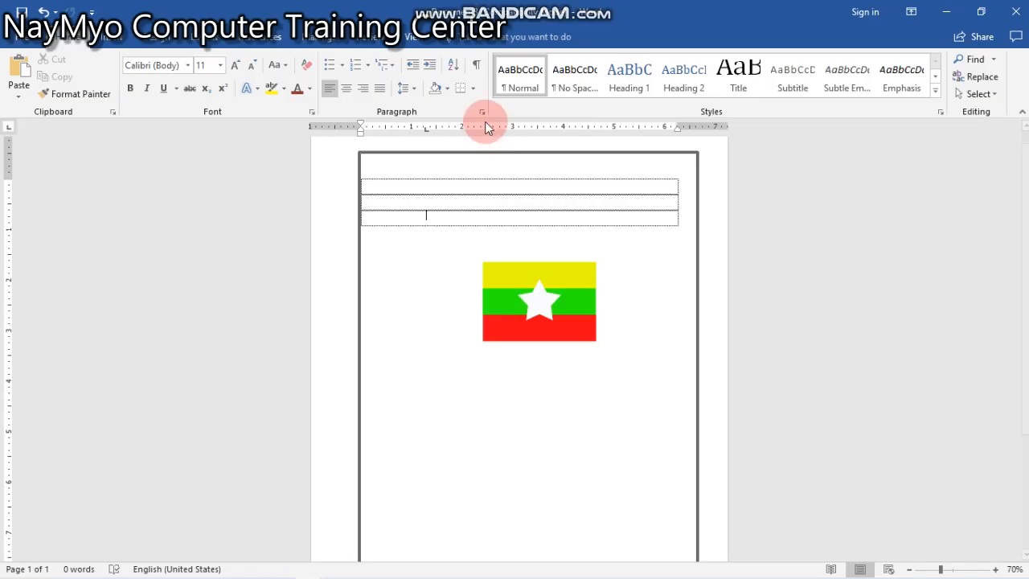
pyautogui.click(160, 39)
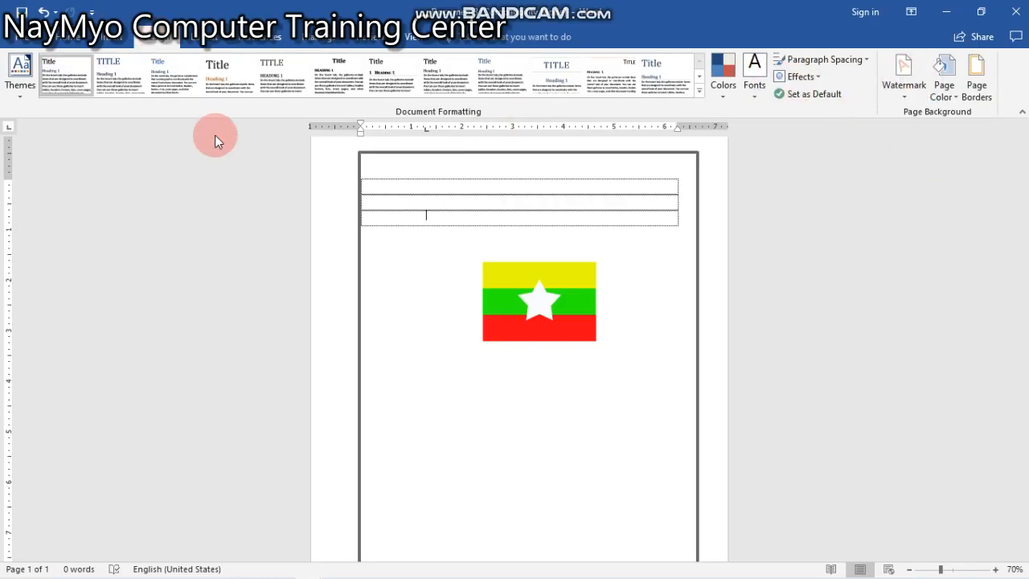
pyautogui.click(121, 42)
pyautogui.click(158, 38)
pyautogui.click(155, 38)
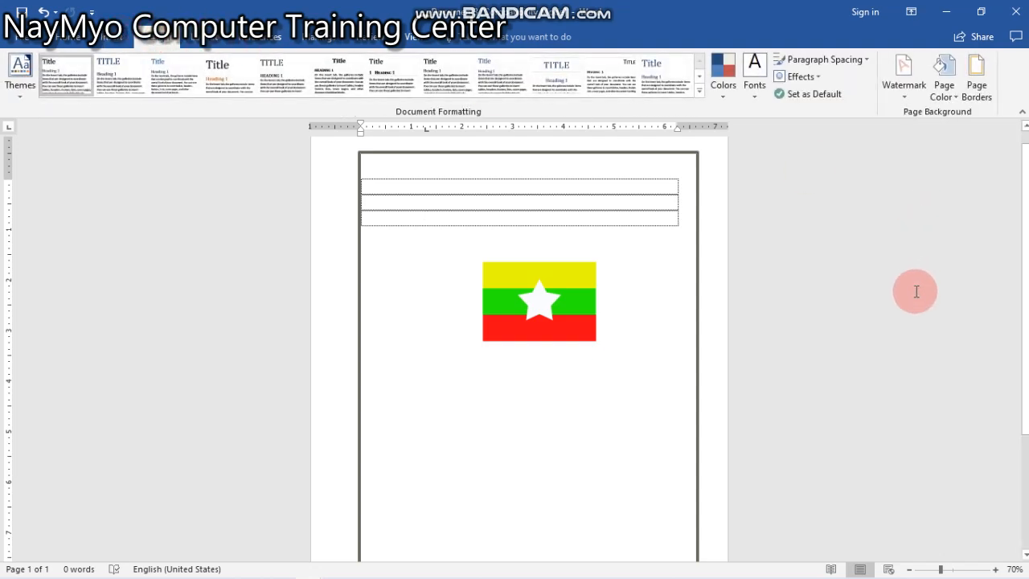
# Insert WordArt using the blue-fill style from the gallery.
pyautogui.click(126, 30)
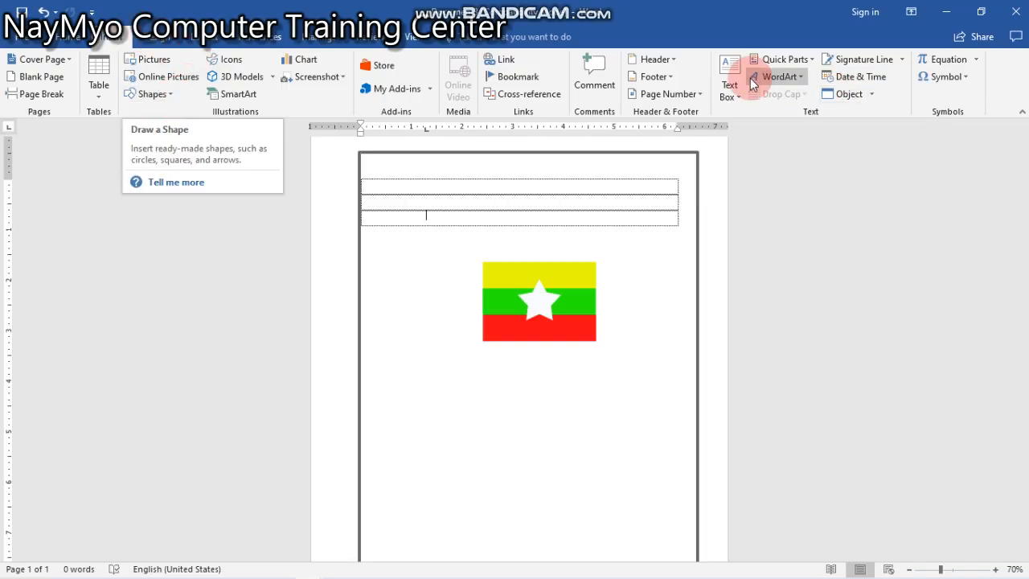
pyautogui.click(802, 75)
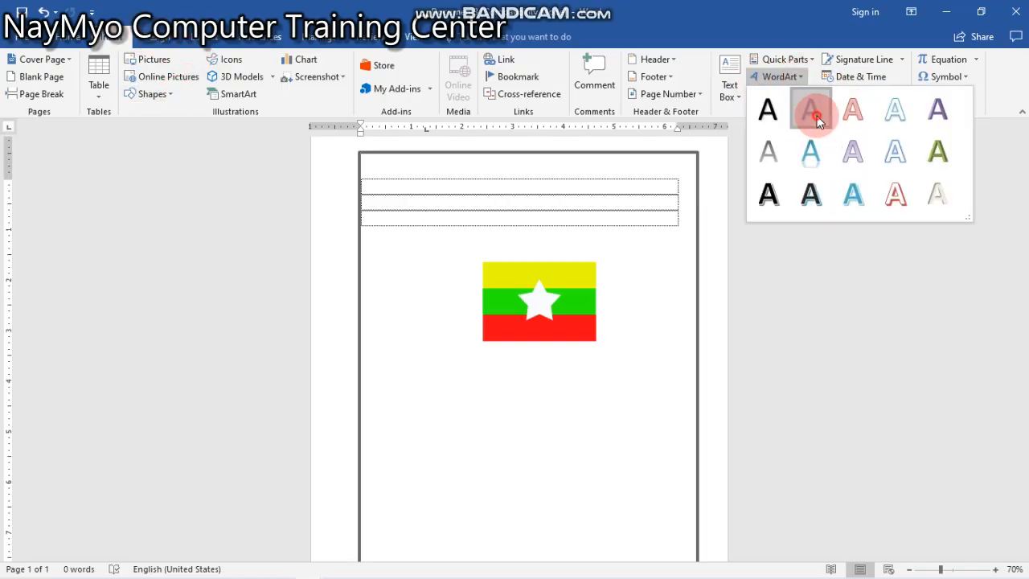
pyautogui.click(817, 119)
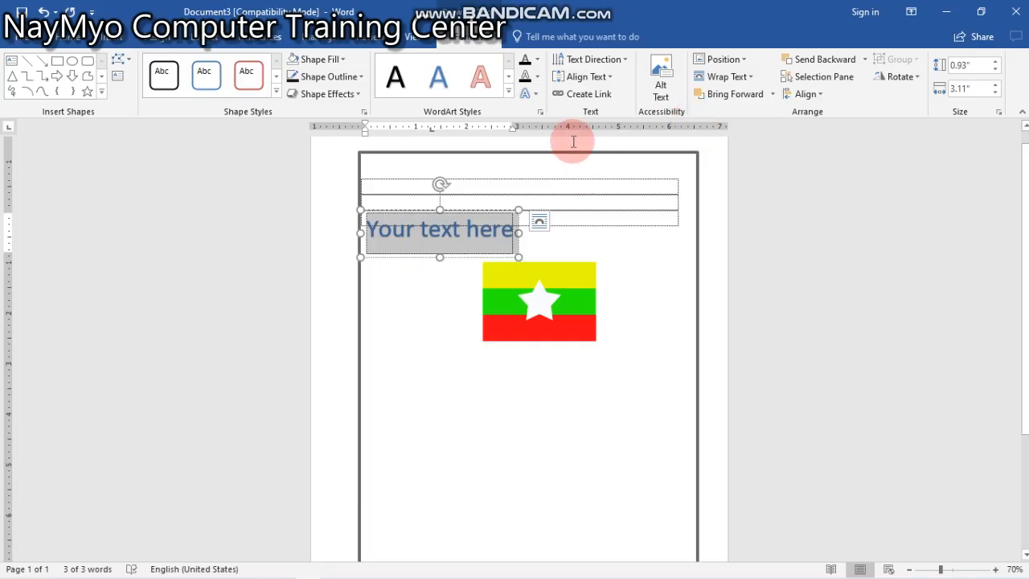
# Apply an arch Transform text effect to the WordArt.
pyautogui.click(535, 96)
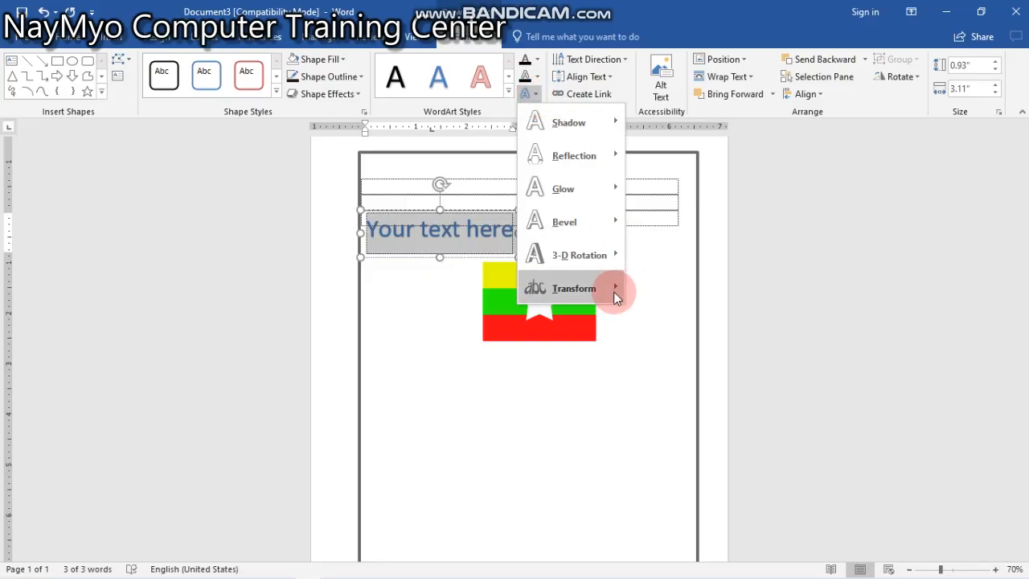
pyautogui.moveTo(616, 292)
pyautogui.click(651, 278)
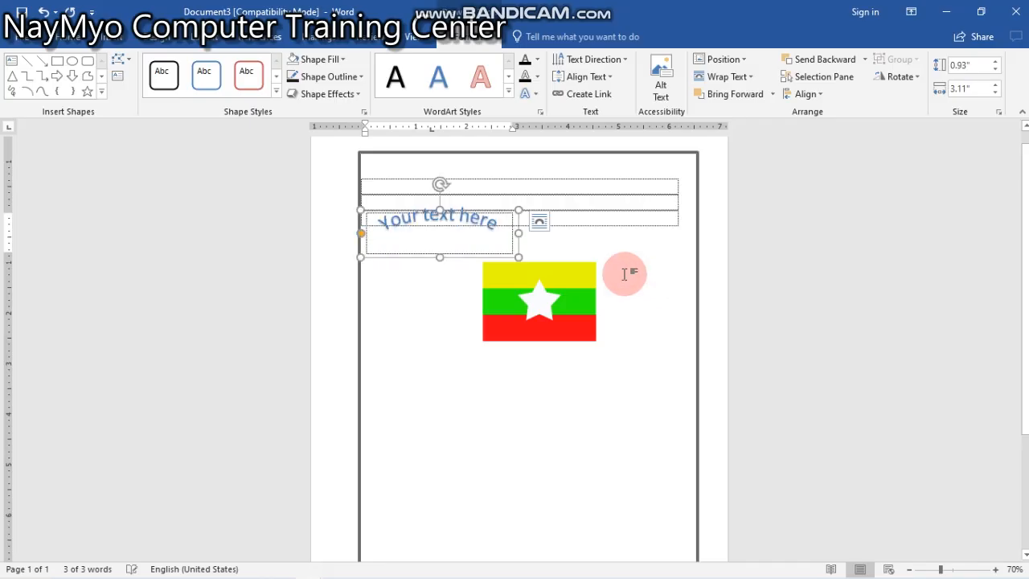
# Move the WordArt to the right and shift the flag picture slightly left beneath it.
pyautogui.moveTo(500, 211); pyautogui.dragTo(559, 205)
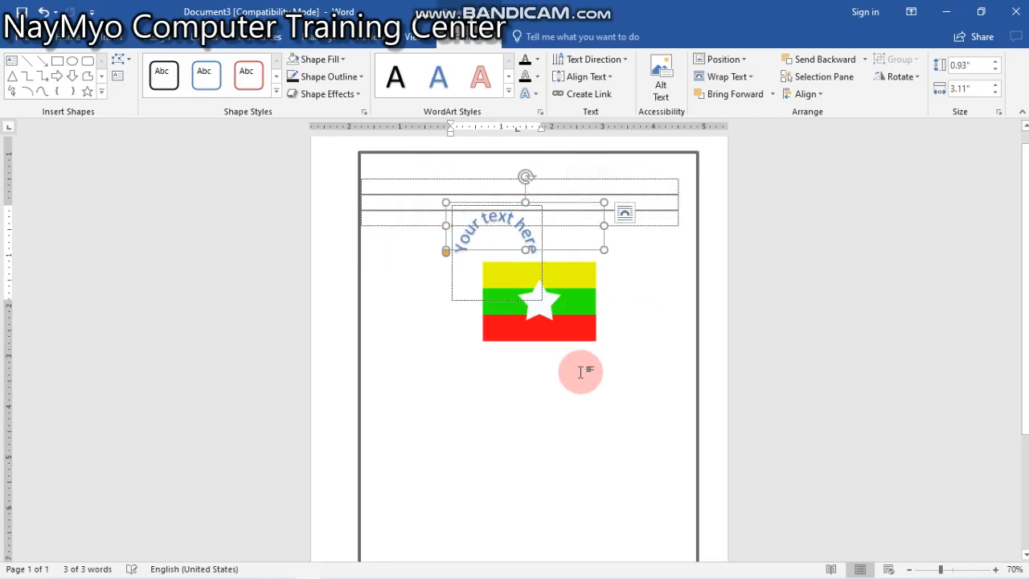
pyautogui.click(577, 307)
pyautogui.moveTo(558, 312); pyautogui.dragTo(522, 304)
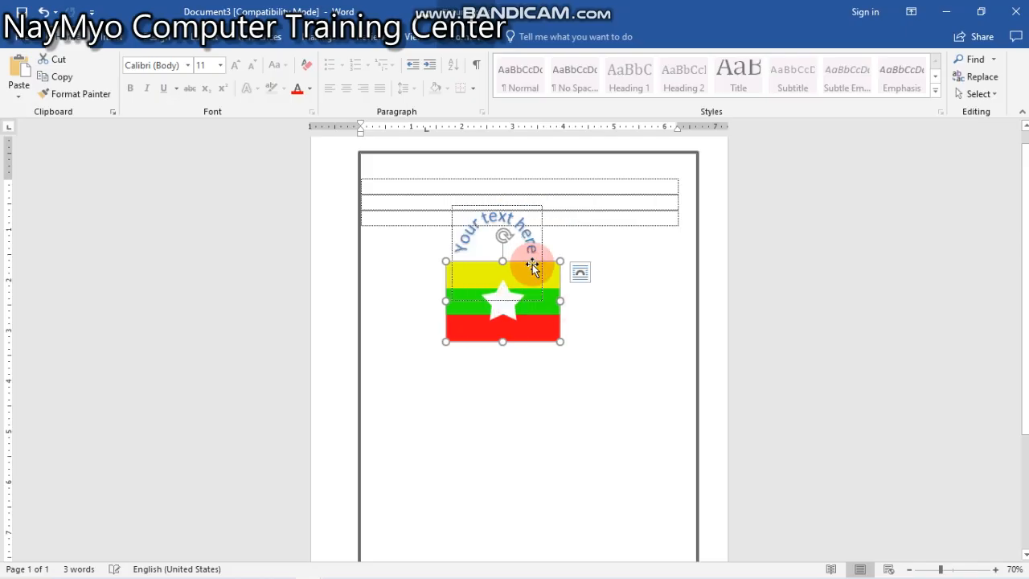
pyautogui.doubleClick(524, 216)
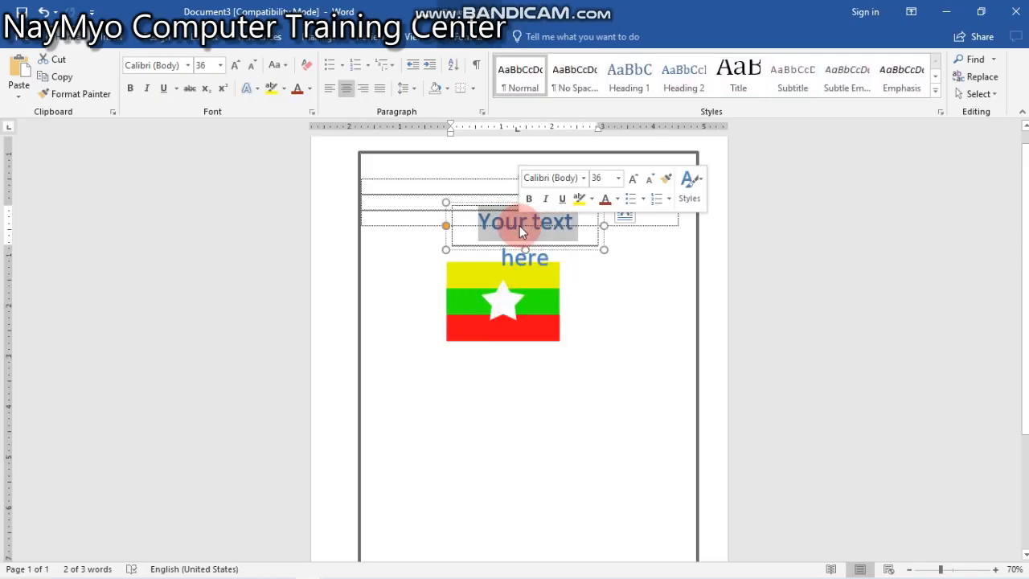
pyautogui.click(199, 63)
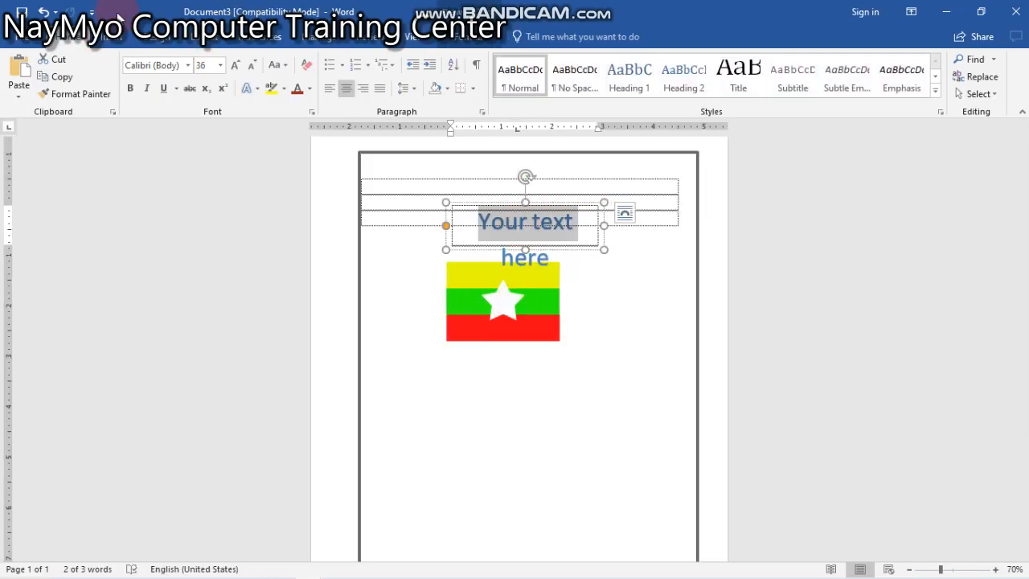
pyautogui.click(454, 42)
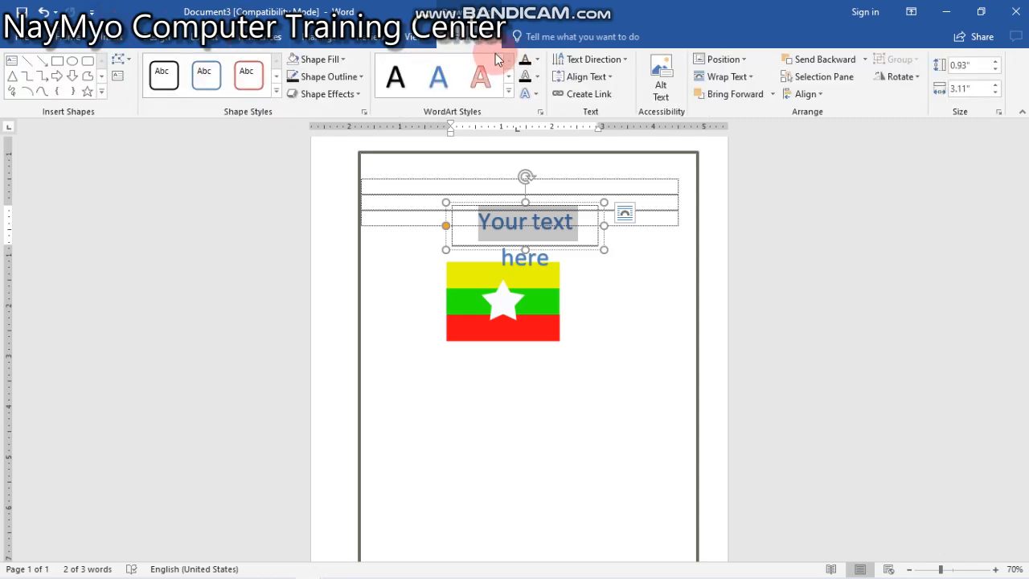
pyautogui.click(537, 93)
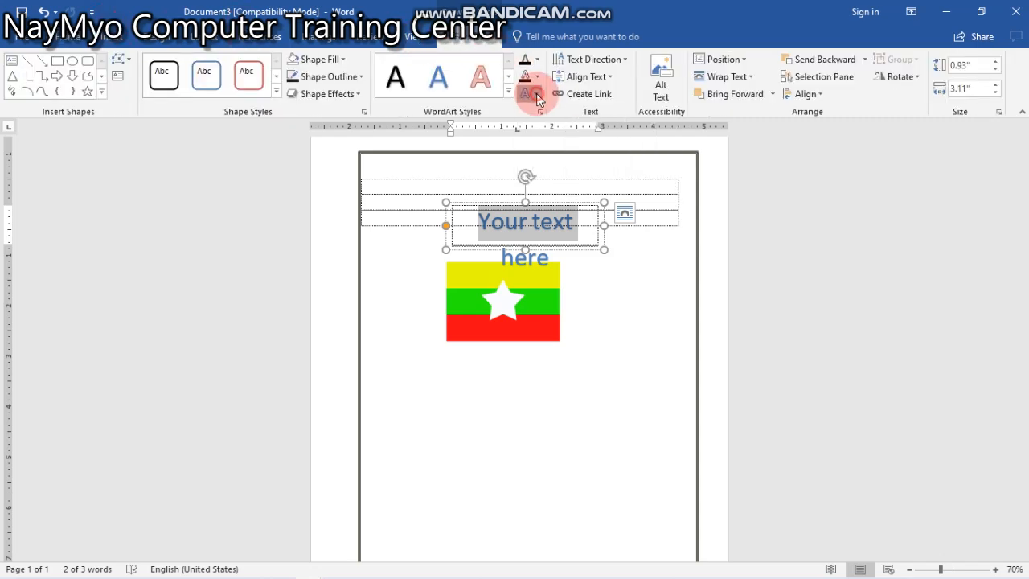
pyautogui.moveTo(595, 288)
pyautogui.click(650, 279)
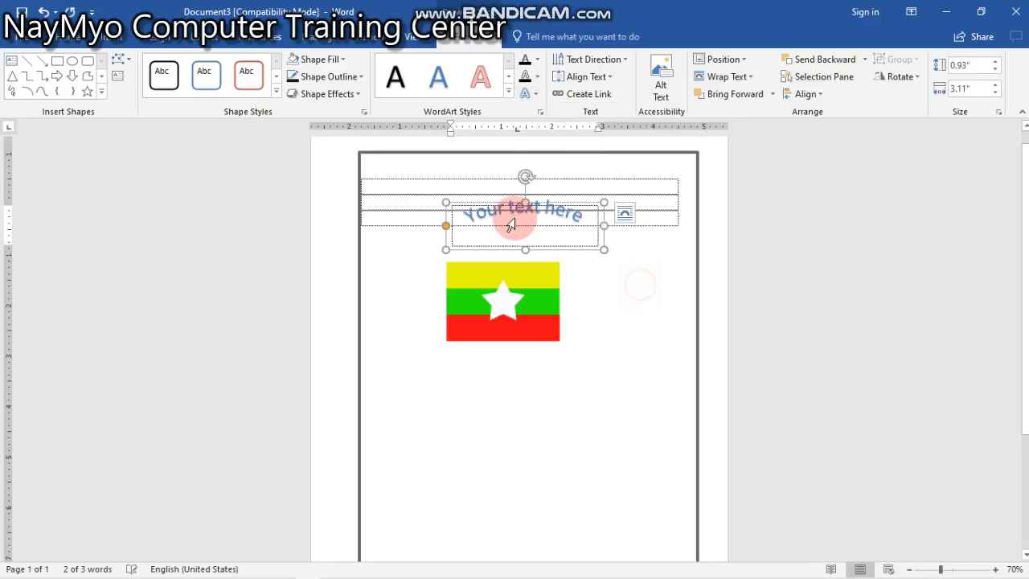
# Replace the WordArt placeholder text with "NayMyo Computer Training Center" and delete the leftover characters.
pyautogui.tripleClick(499, 220)
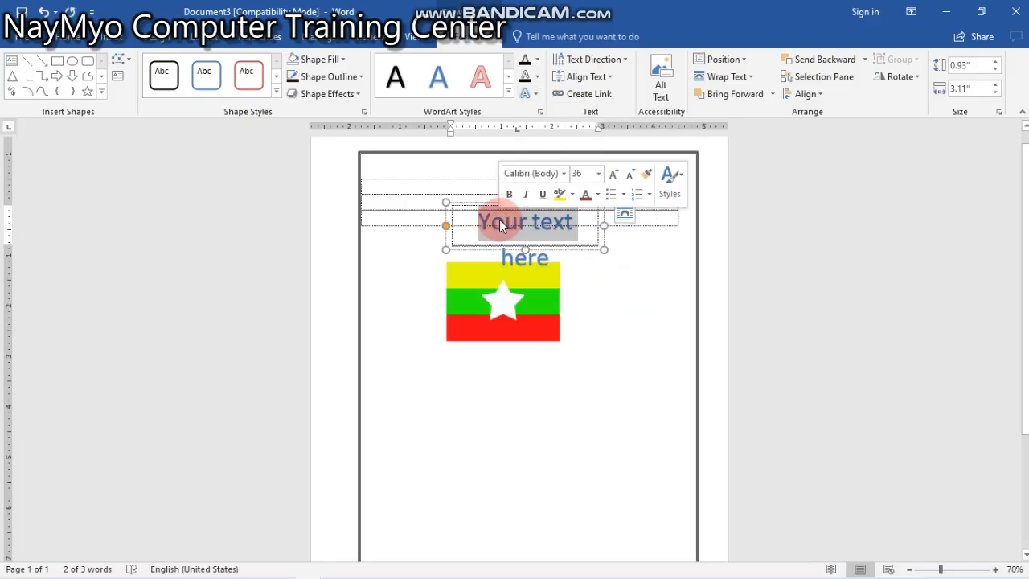
pyautogui.write('Nay')
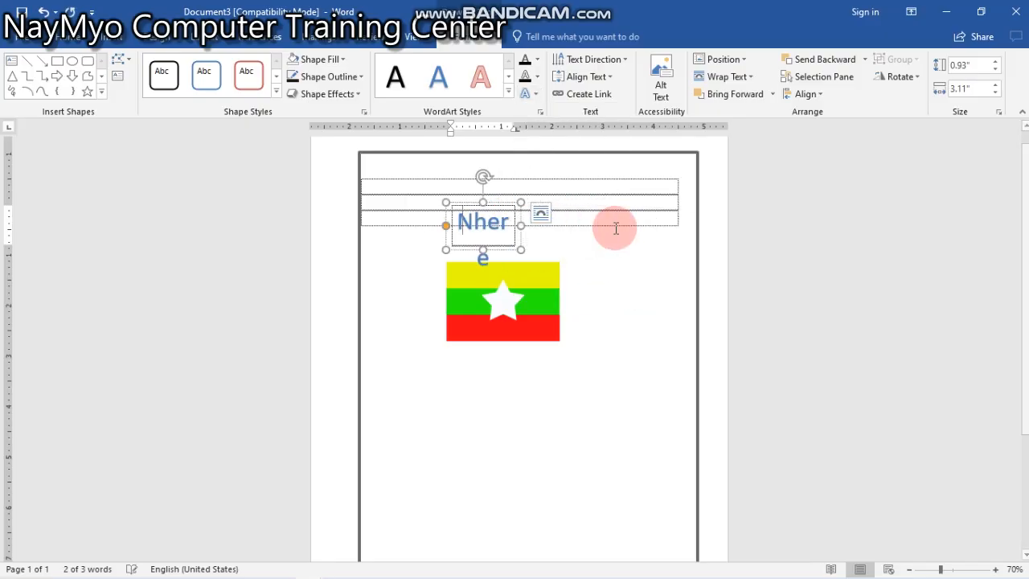
pyautogui.write('Myo')
pyautogui.press('Return')
pyautogui.write('Com')
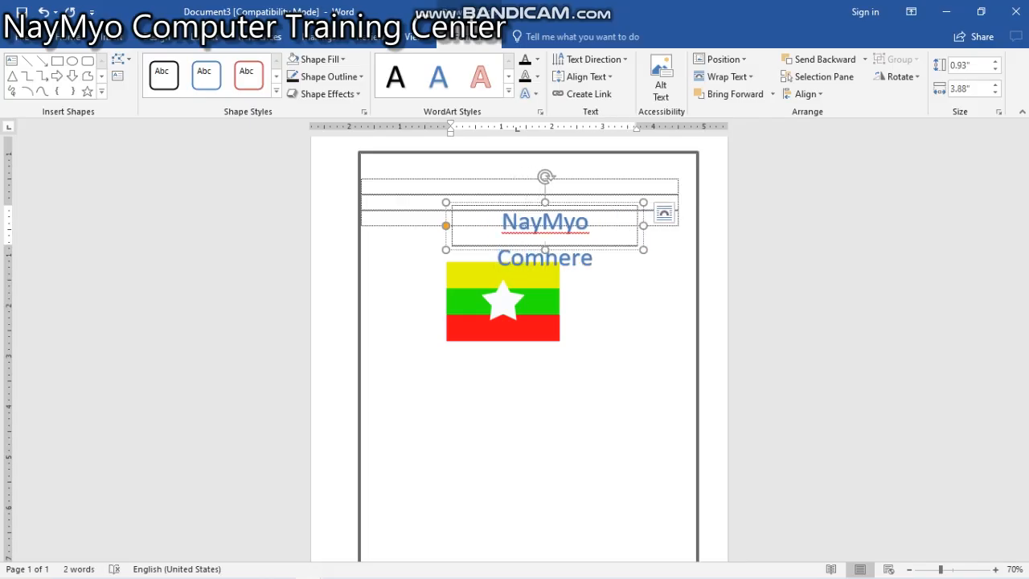
pyautogui.write('puter ')
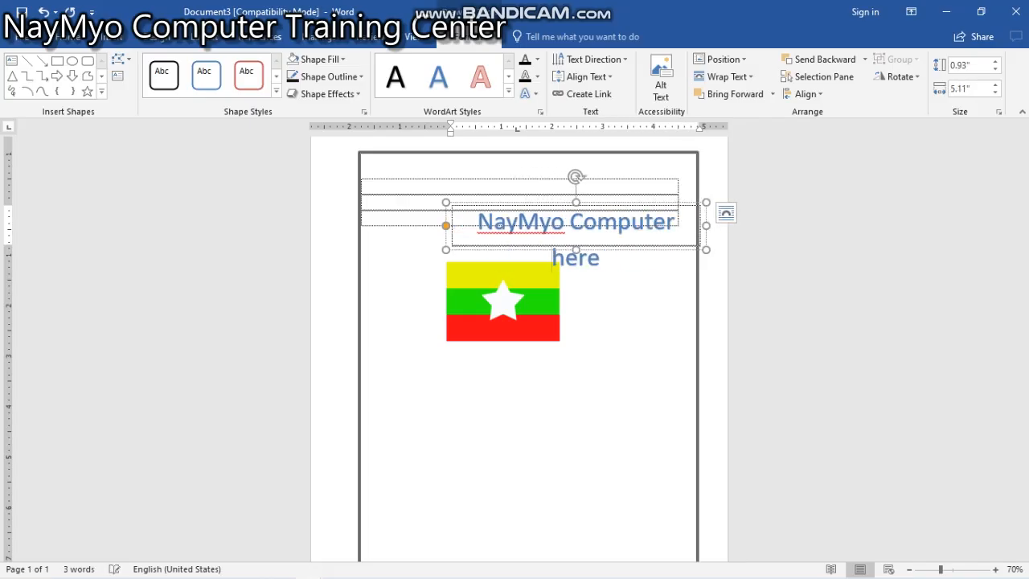
pyautogui.write('Tra')
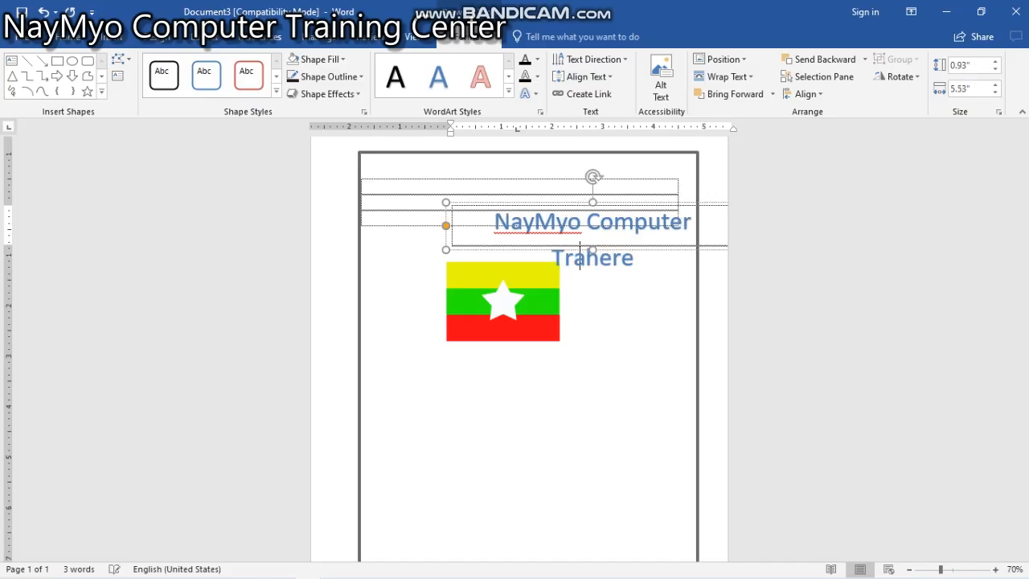
pyautogui.write('ining ')
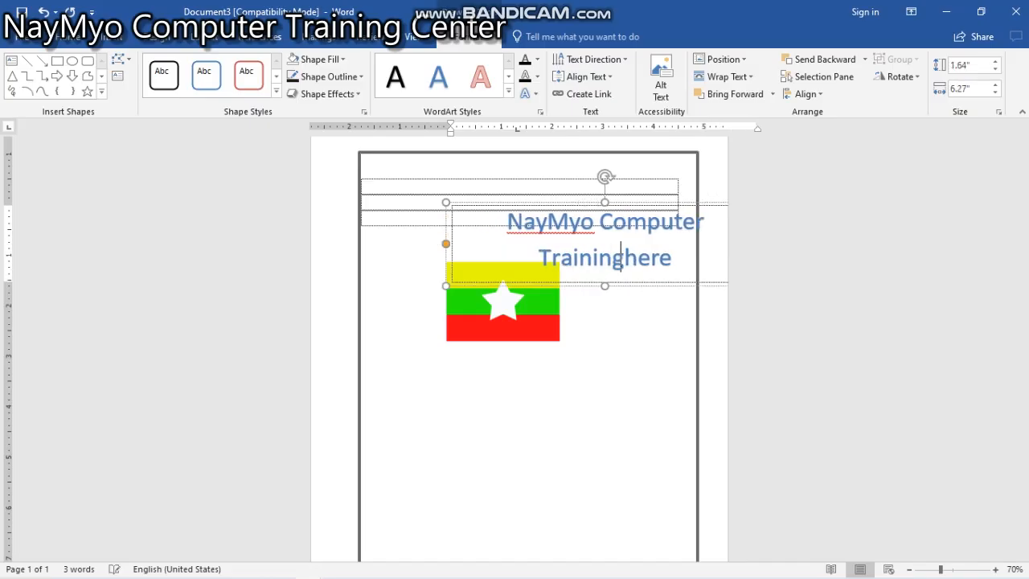
pyautogui.write('Center')
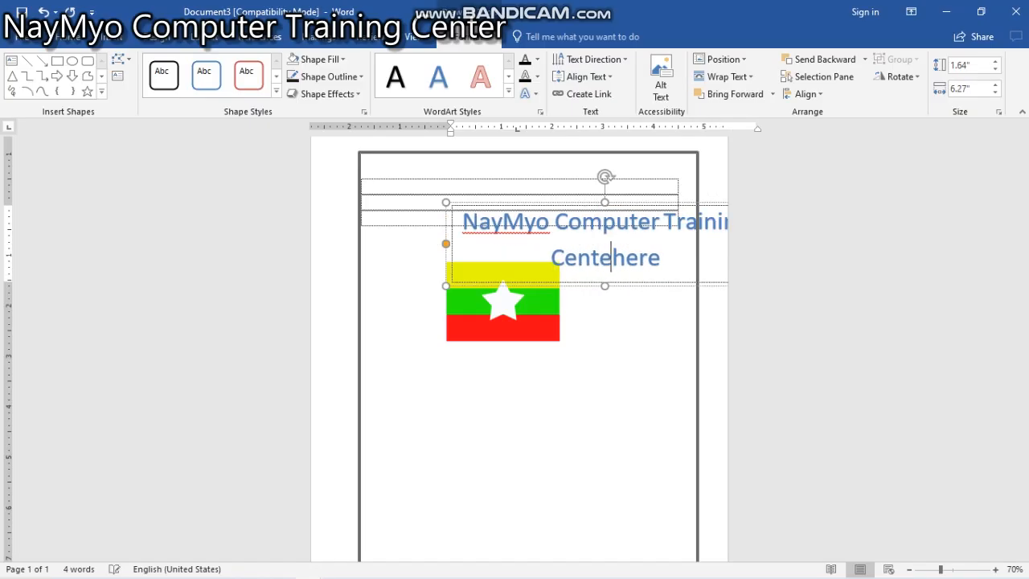
pyautogui.press('Delete')
pyautogui.press('Delete')
pyautogui.press('Delete')
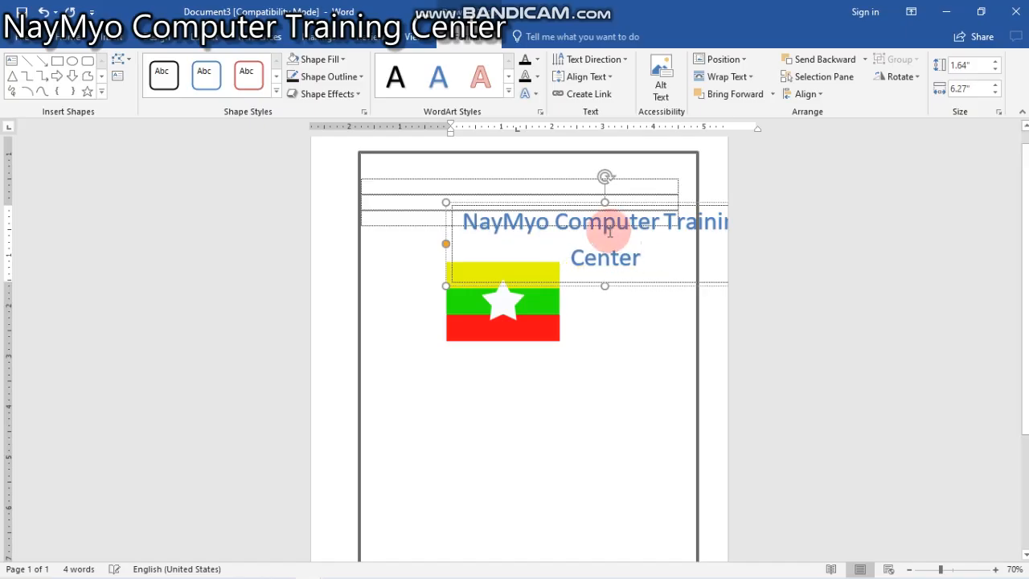
# Move the WordArt up to the page top and resize it to about 2.43 by 5.63 inches to deepen the arch.
pyautogui.click(442, 201)
pyautogui.moveTo(400, 199); pyautogui.dragTo(373, 185)
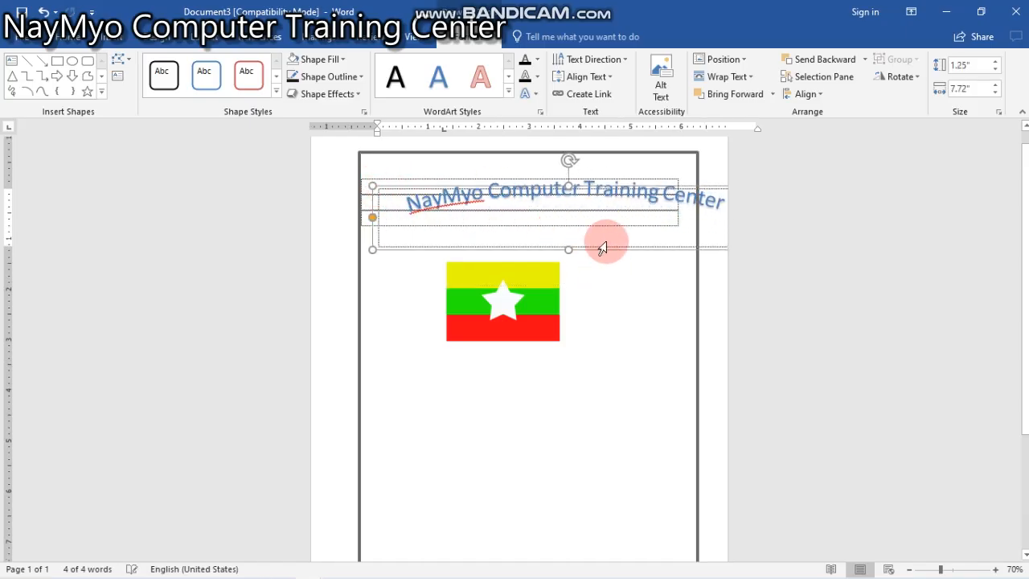
pyautogui.moveTo(620, 254); pyautogui.dragTo(524, 248)
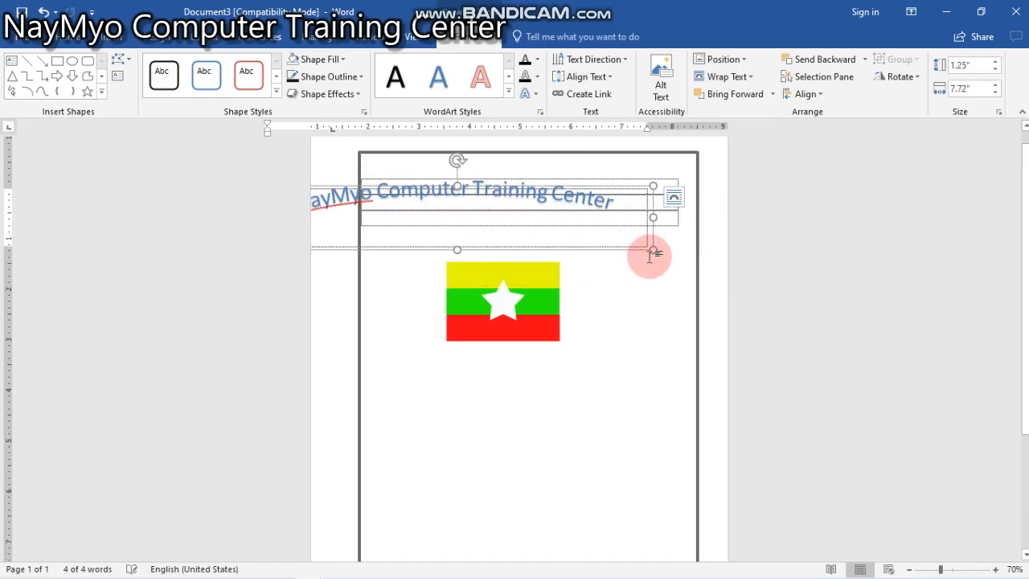
pyautogui.moveTo(652, 252); pyautogui.dragTo(548, 308)
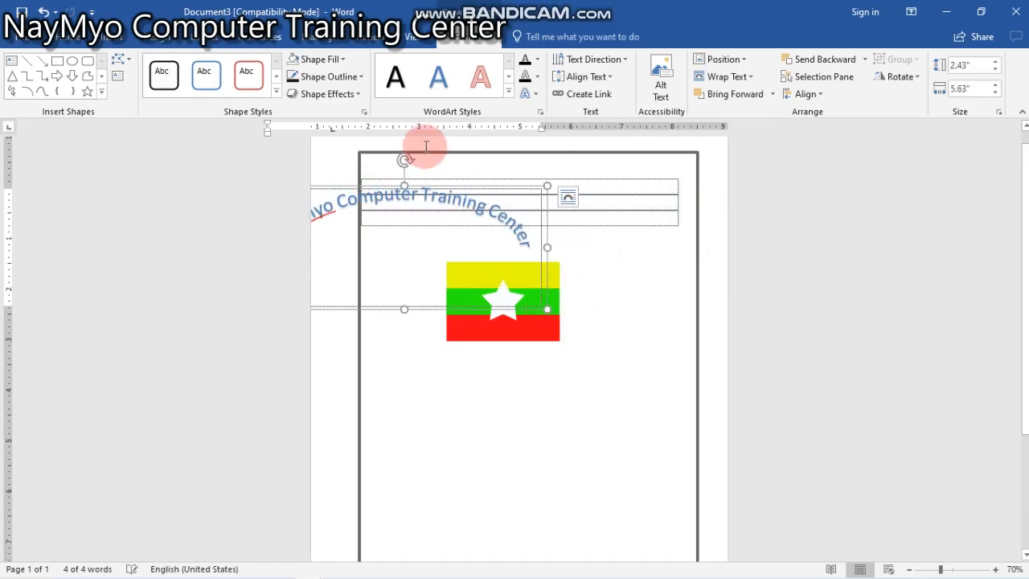
# Centre the arched WordArt within the border and move the flag picture right to sit under the arch.
pyautogui.moveTo(430, 192); pyautogui.dragTo(602, 184)
pyautogui.moveTo(532, 323); pyautogui.dragTo(573, 316)
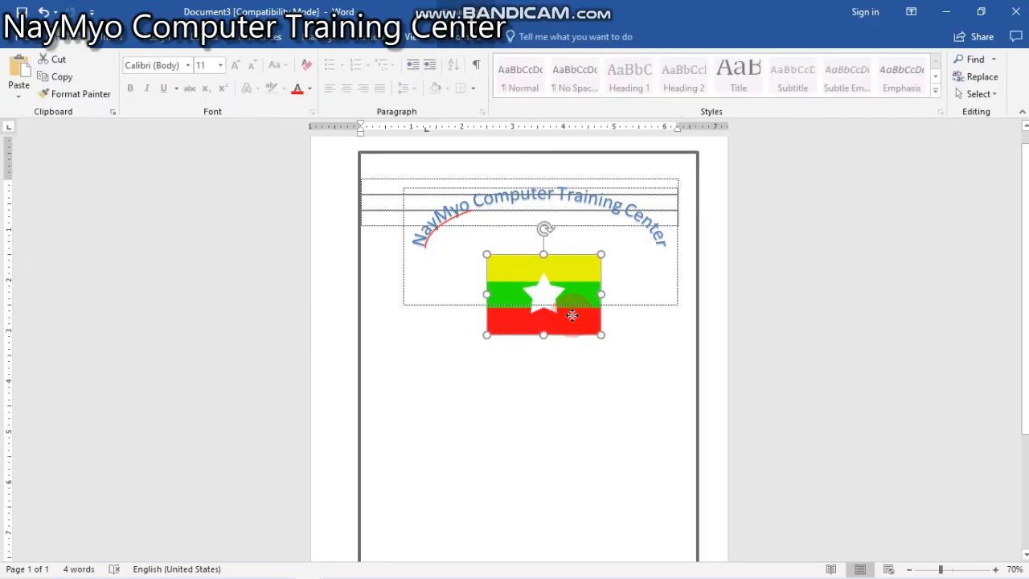
pyautogui.click(535, 400)
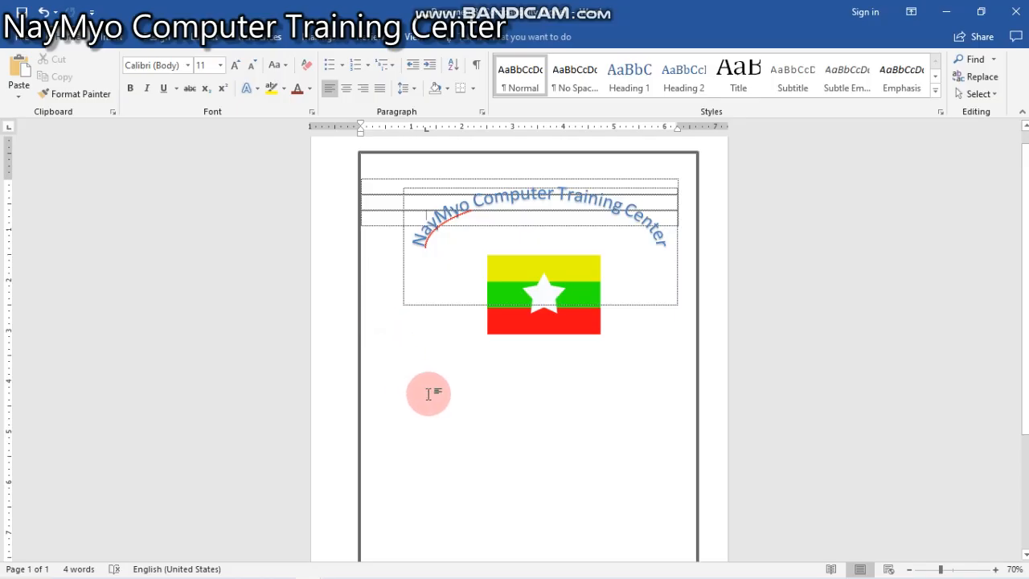
# Start inserting another element into the page.
pyautogui.click(122, 36)
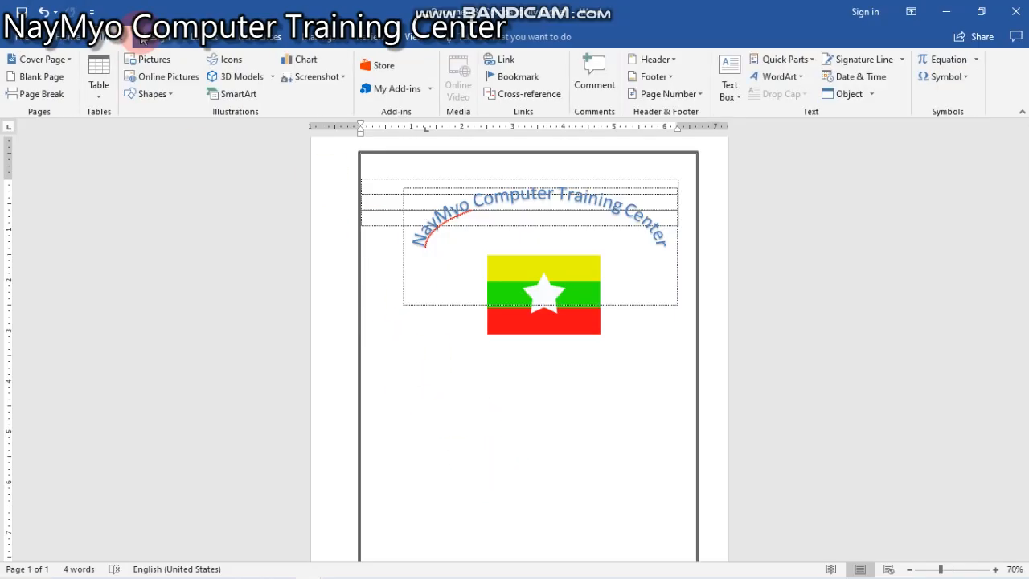